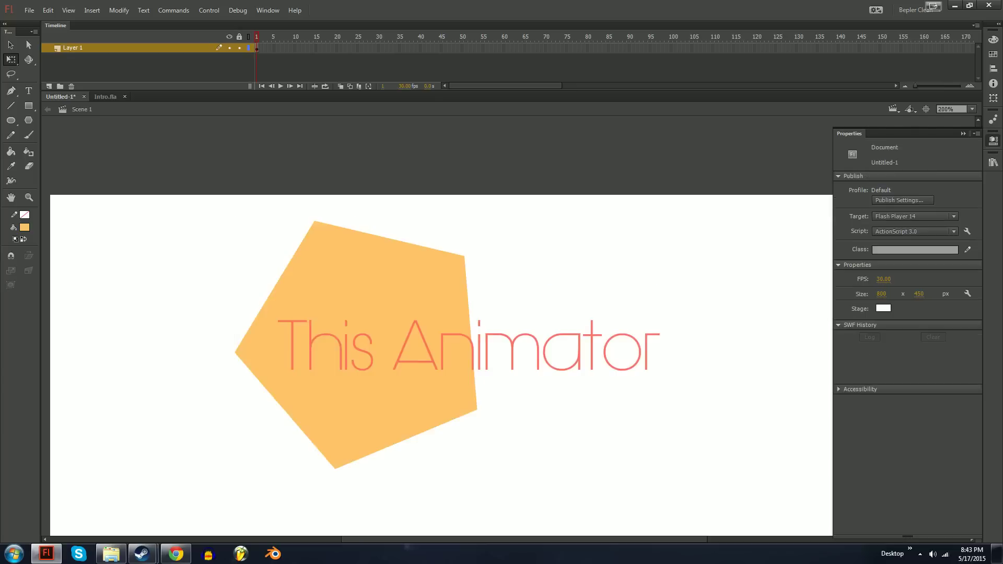
scroll(438, 359, down, 2)
scroll(438, 359, right, 3)
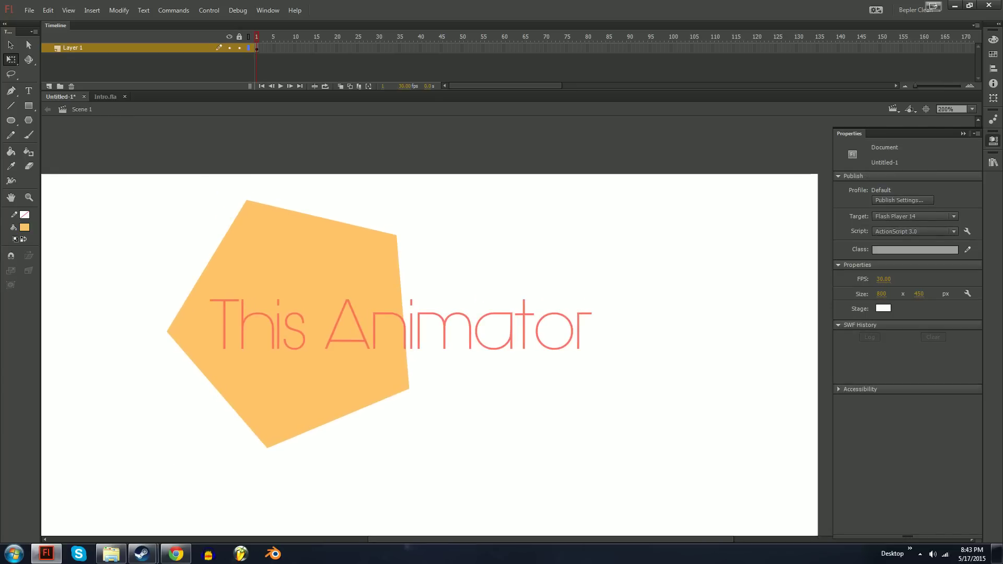
drag(453, 280, 571, 351)
scroll(571, 351, left, 1)
drag(81, 249, 172, 266)
key(ctrl+equal)
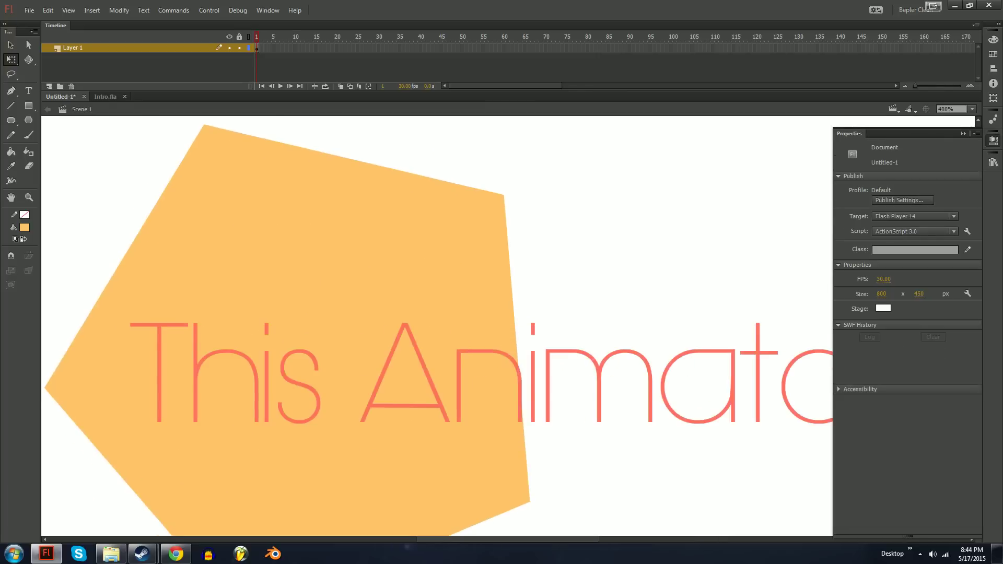
scroll(437, 355, right, 3)
key(ctrl+minus)
Left-align the "This Animator" title text and append the word "anims"
key(t)
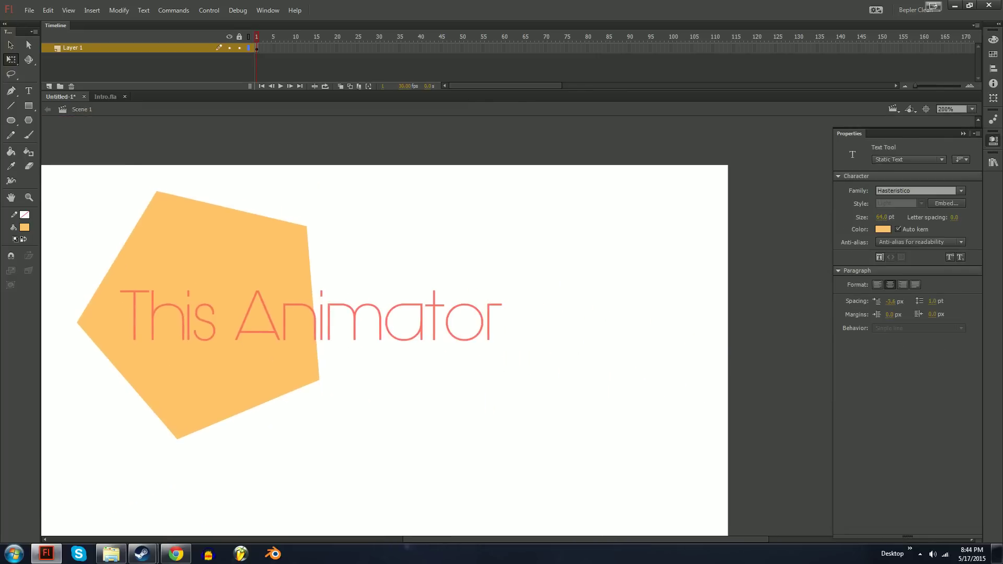
click(501, 317)
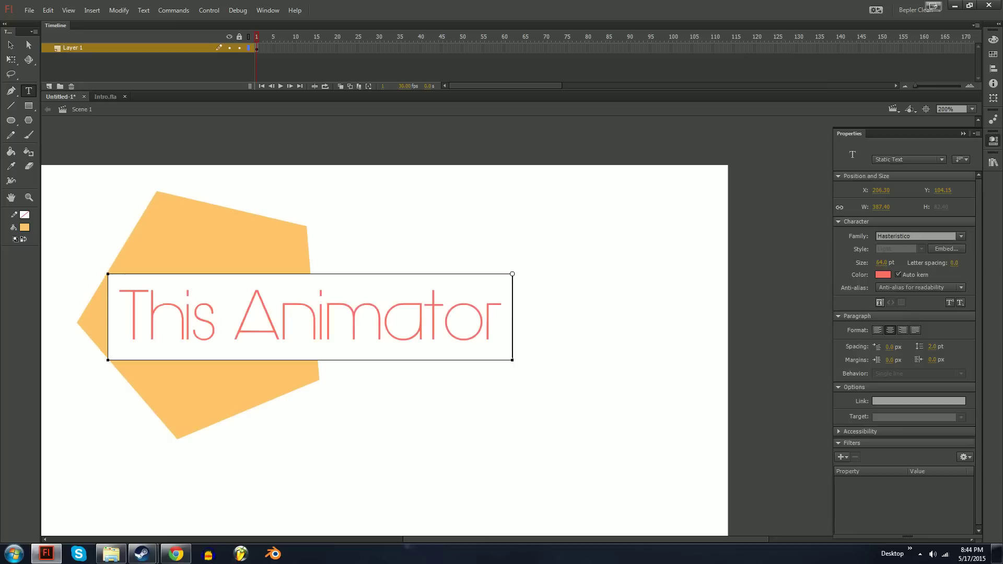
click(878, 330)
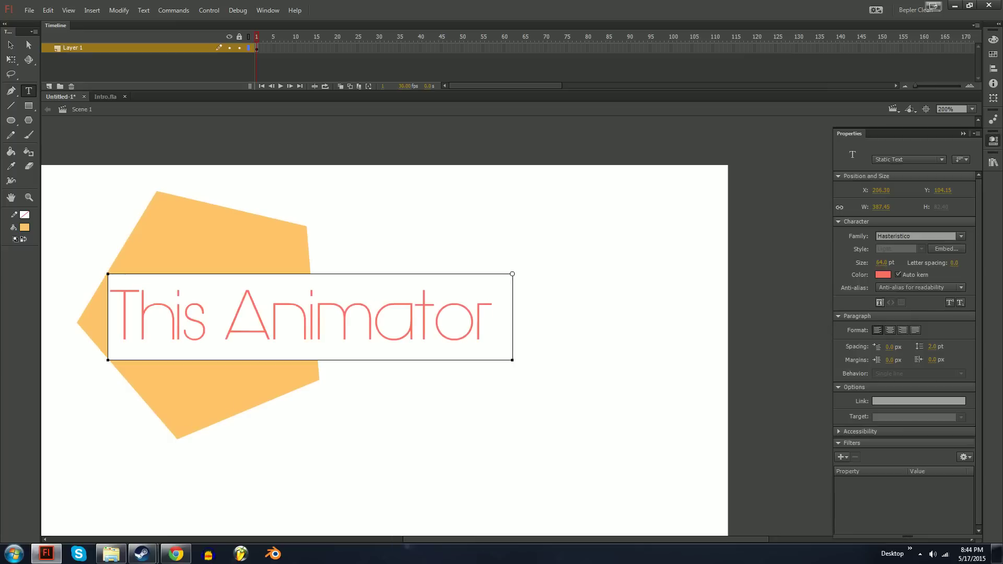
text(anims)
key(Escape)
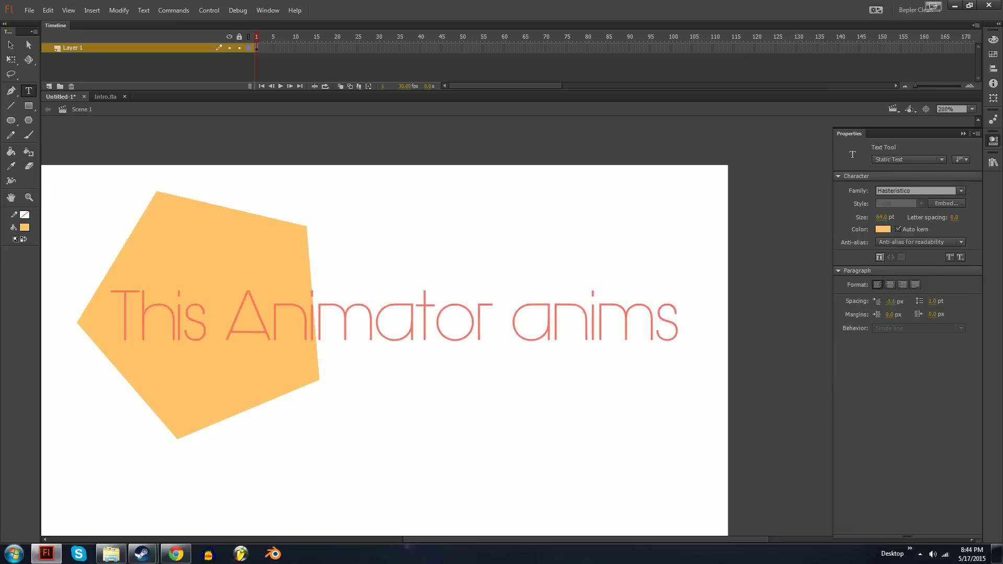
Break the title text apart and delete the word "anims"
key(ctrl+a)
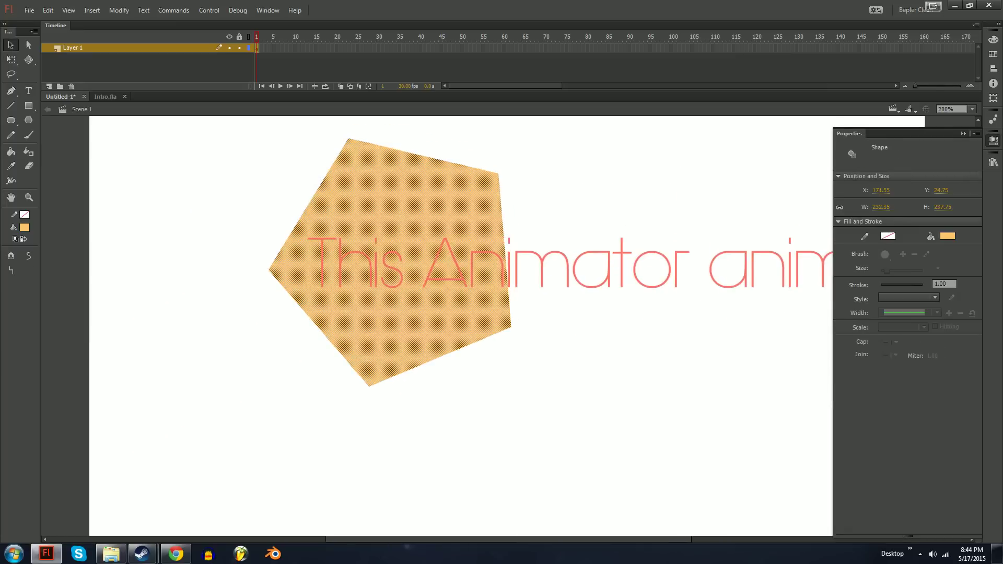
key(ctrl+shift+a)
key(ctrl+minus)
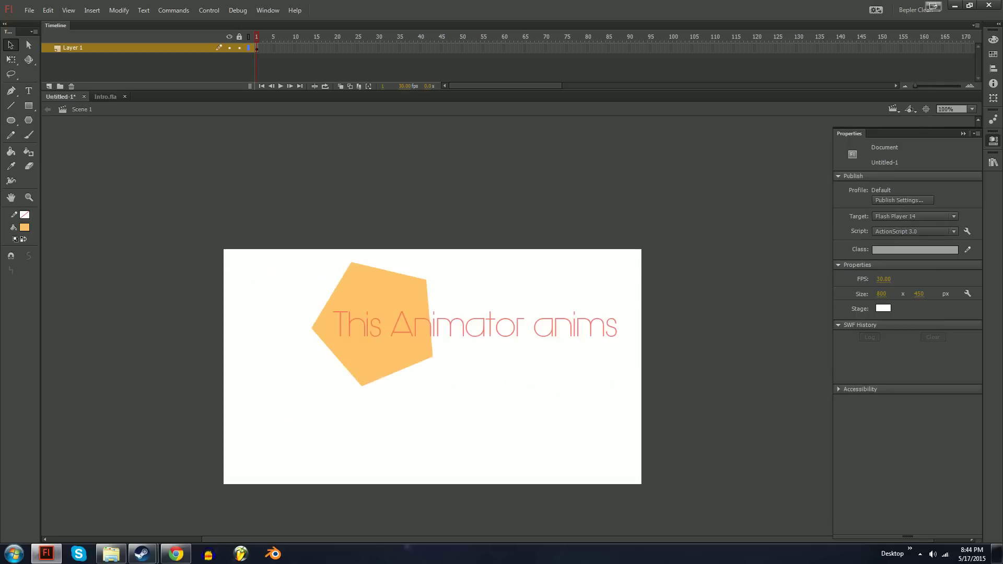
key(ctrl+equal)
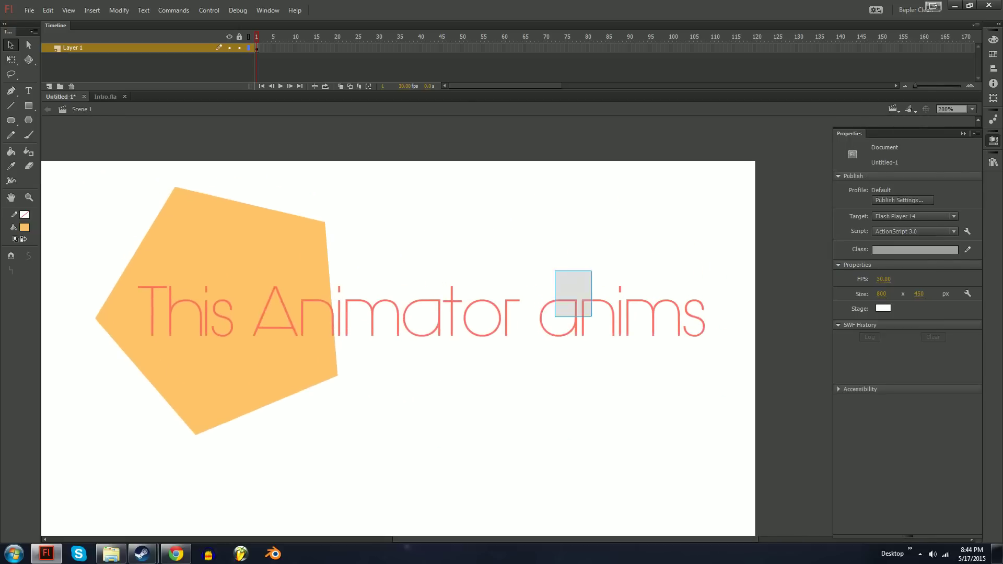
click(570, 286)
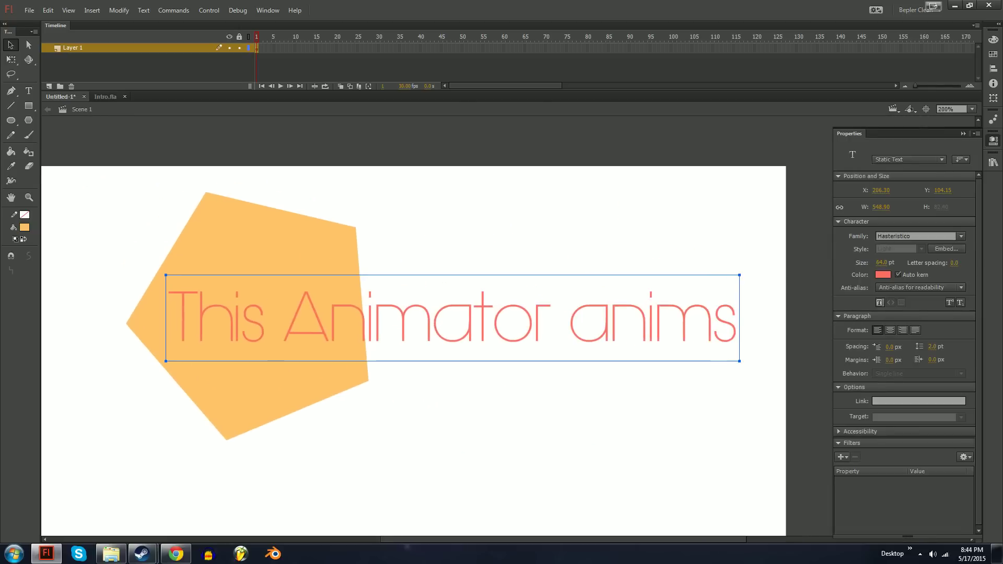
key(ctrl+b)
drag(545, 262, 747, 426)
key(Delete)
scroll(458, 363, right, 1)
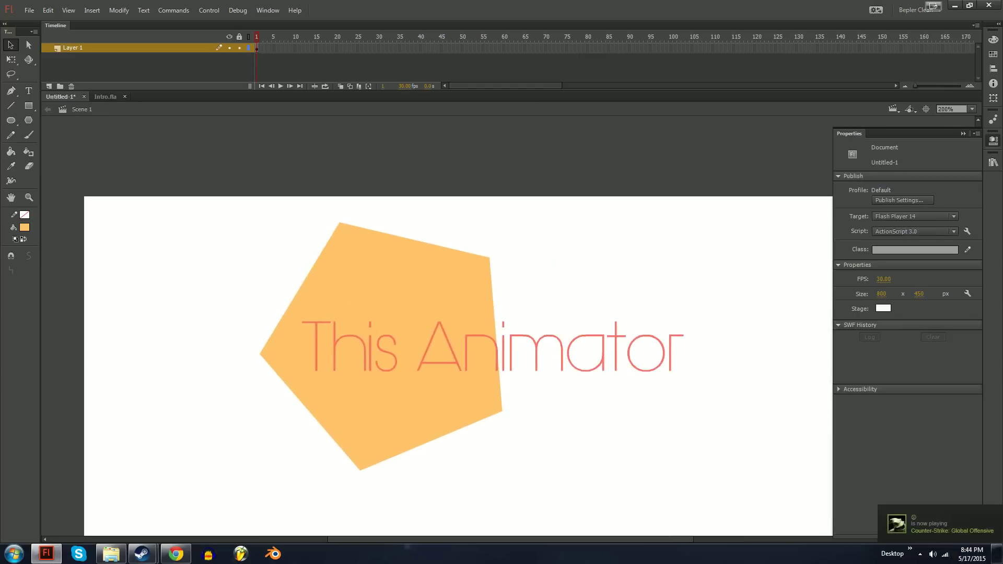
Close Steam, which is running in the background
right_click(143, 553)
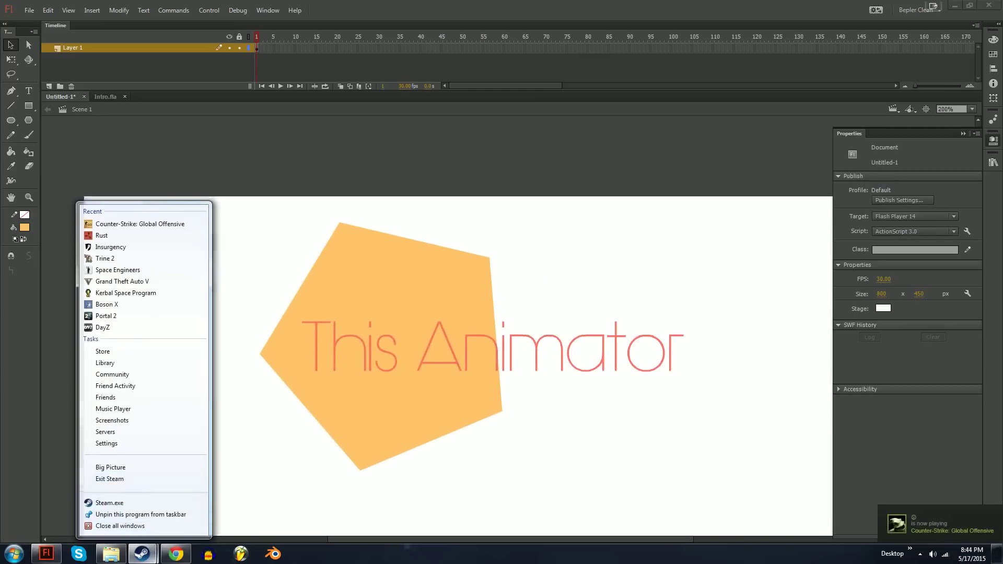
key(Escape)
scroll(458, 364, down, 1)
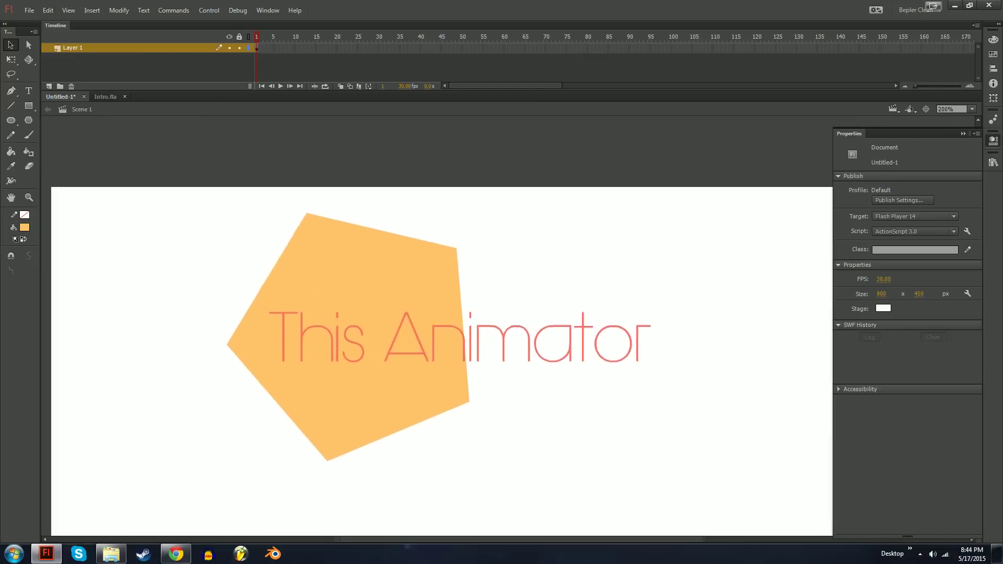
Try converting the pentagon to a movie clip symbol while it shares a layer with the broken-apart text
click(376, 413)
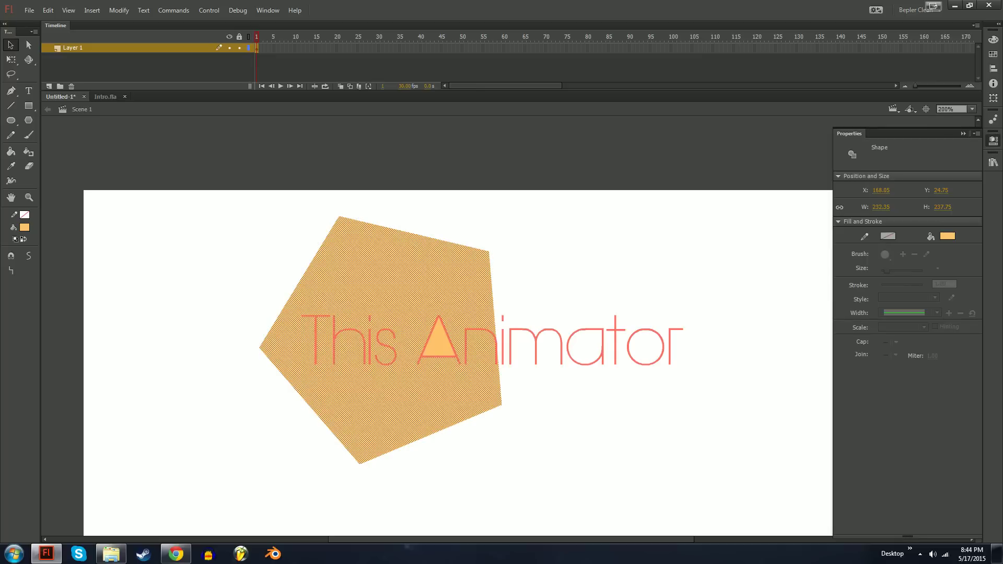
key(ctrl+z)
key(ctrl+z)
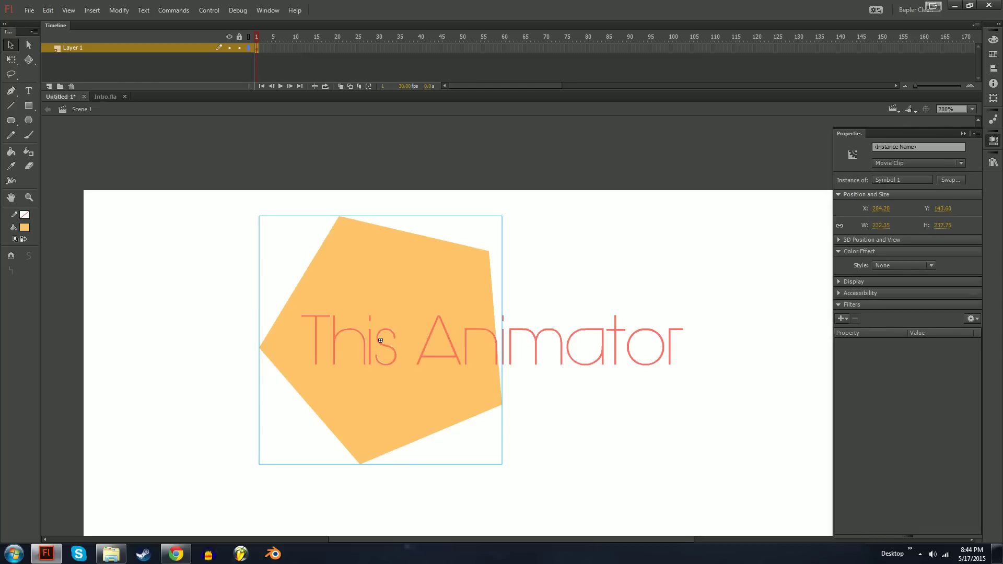
key(ctrl+a)
click(380, 340)
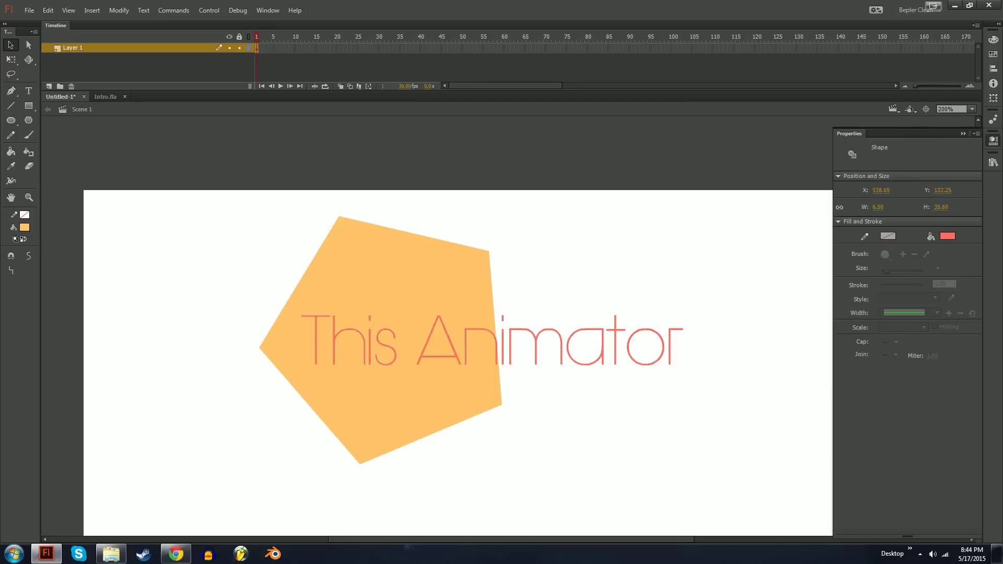
Undo the symbol conversion, the break-apart and the added word, back to the original centred "This Animator" text
key(ctrl+z)
key(ctrl+z)
key(ctrl+z)
key(ctrl+z)
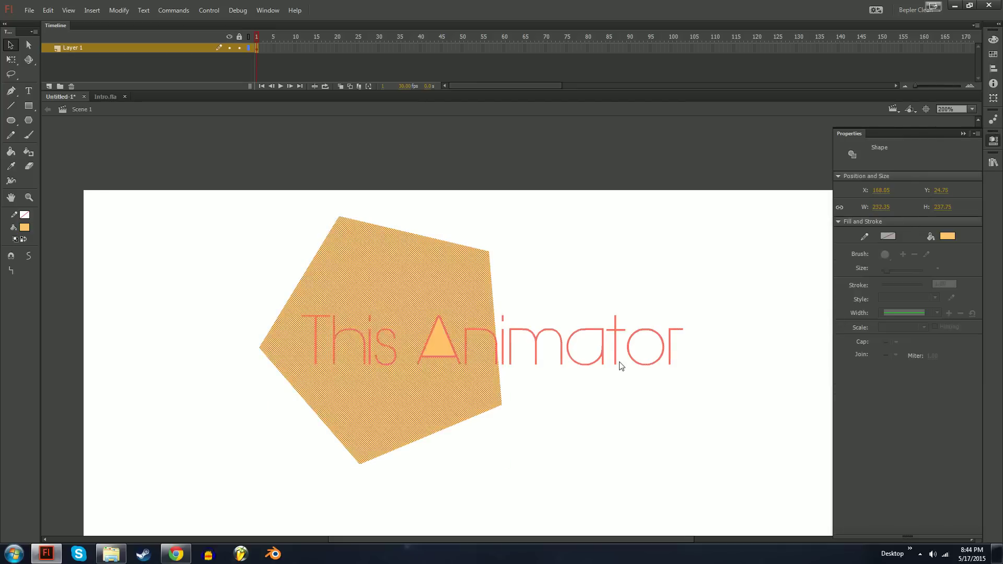
key(ctrl+z)
key(ctrl+z)
key(ctrl+z)
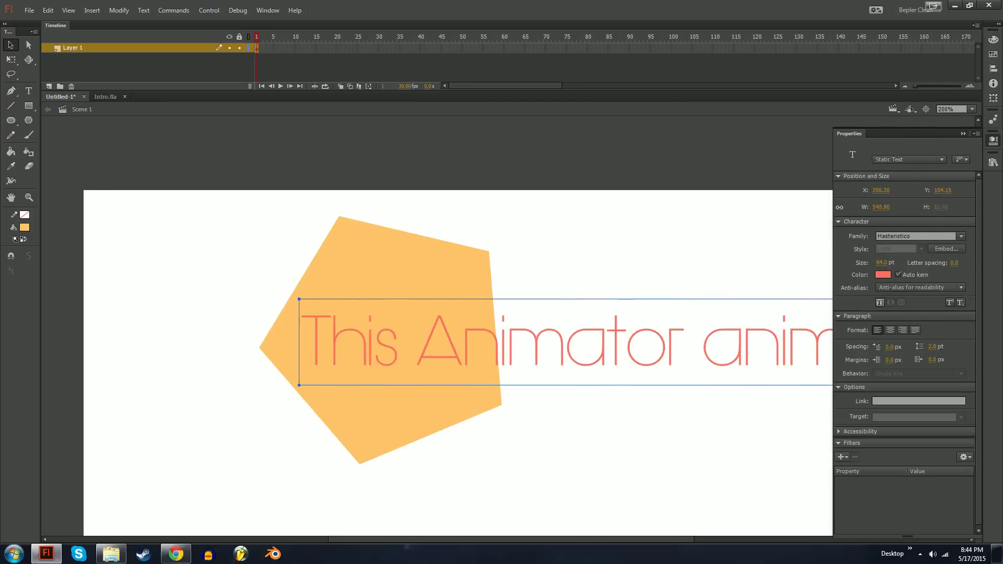
key(ctrl+z)
key(ctrl+z)
key(ctrl+z)
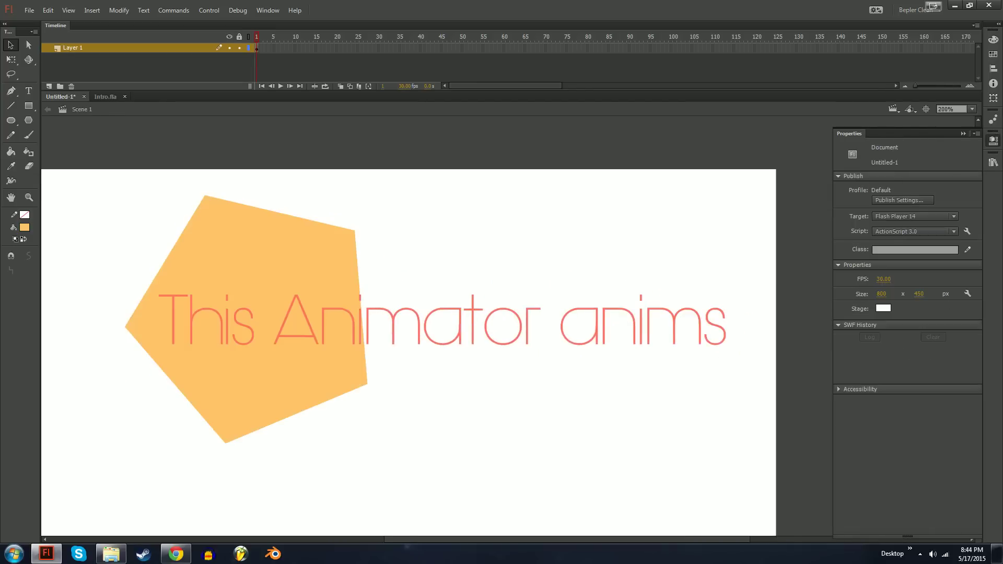
key(ctrl+z)
key(ctrl+z)
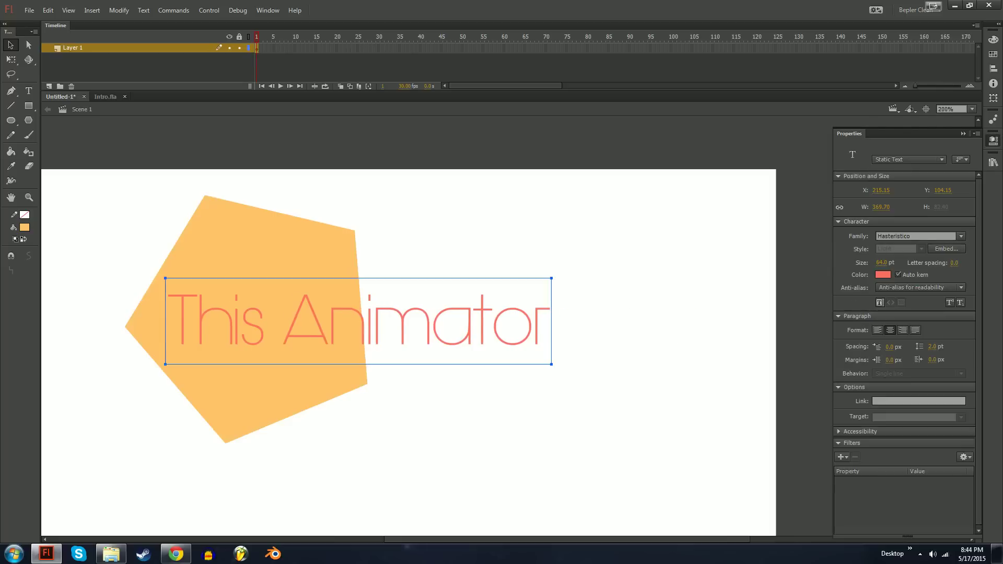
Add a second layer, move the "This Animator" text onto it in place and break the text apart into shapes
click(48, 86)
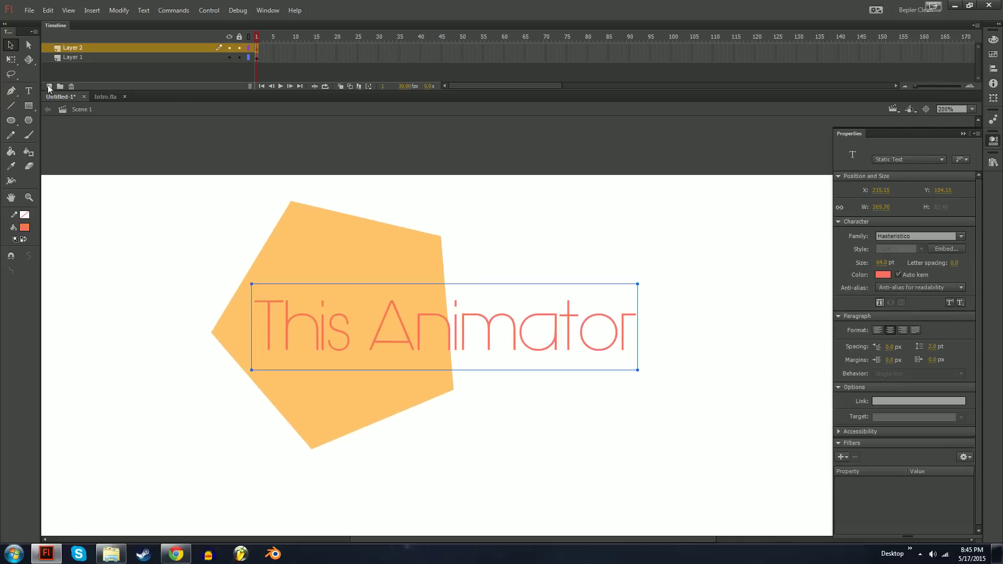
key(ctrl+b)
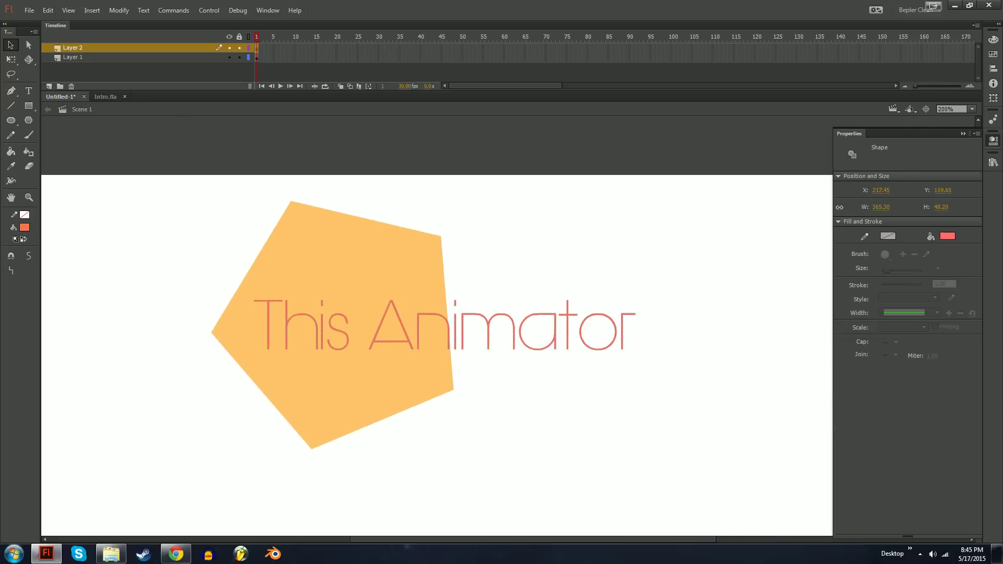
key(ctrl+b)
Lock the pentagon's layer and convert the word "Animator" to a movie clip symbol
click(239, 57)
drag(359, 254, 691, 460)
key(F8)
drag(228, 246, 394, 407)
drag(545, 220, 674, 403)
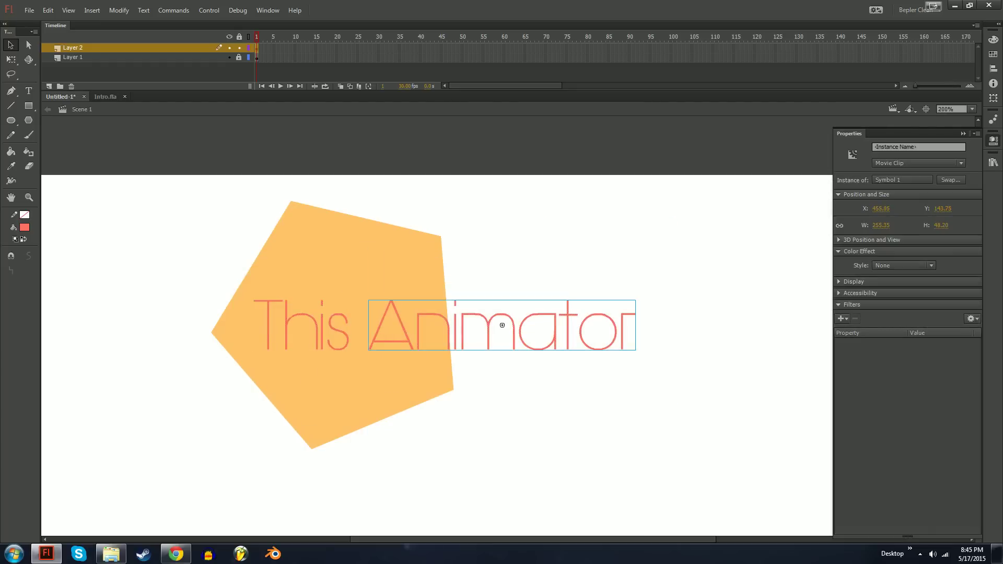
Add a third layer and move the "Animator" symbol onto it at the same position
key(ctrl+x)
key(ctrl+shift+v)
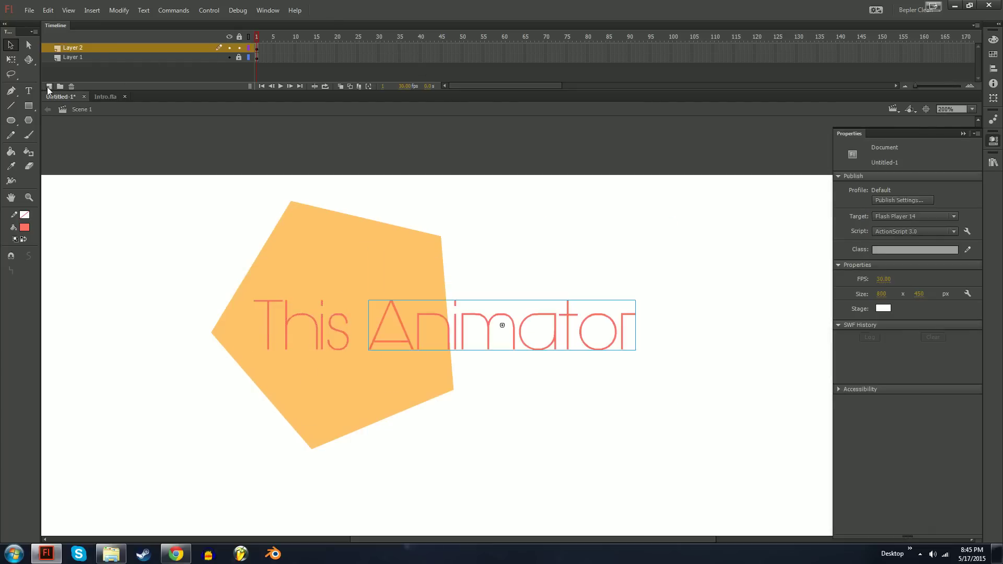
click(47, 87)
drag(494, 228, 629, 390)
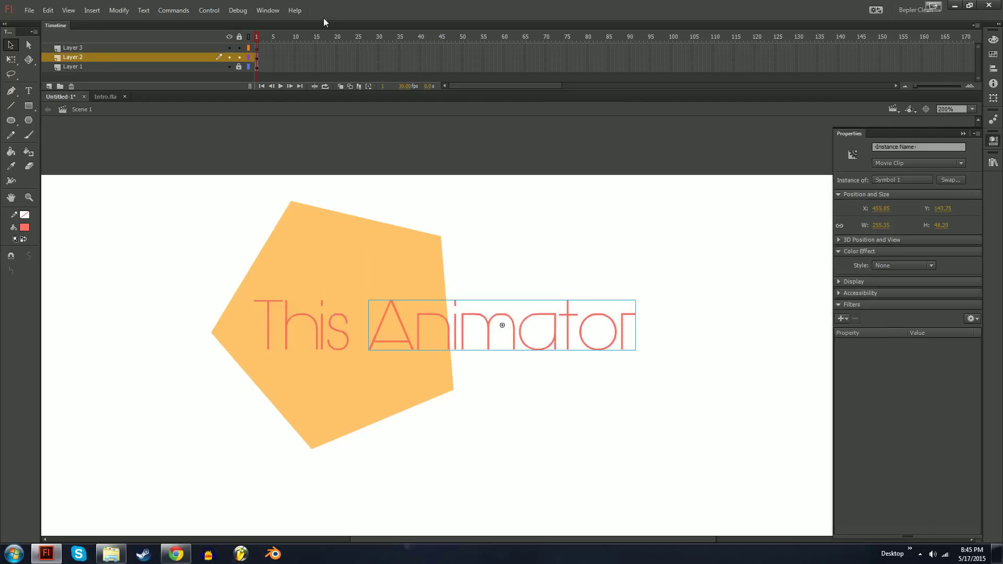
key(ctrl+x)
click(256, 48)
key(ctrl+shift+v)
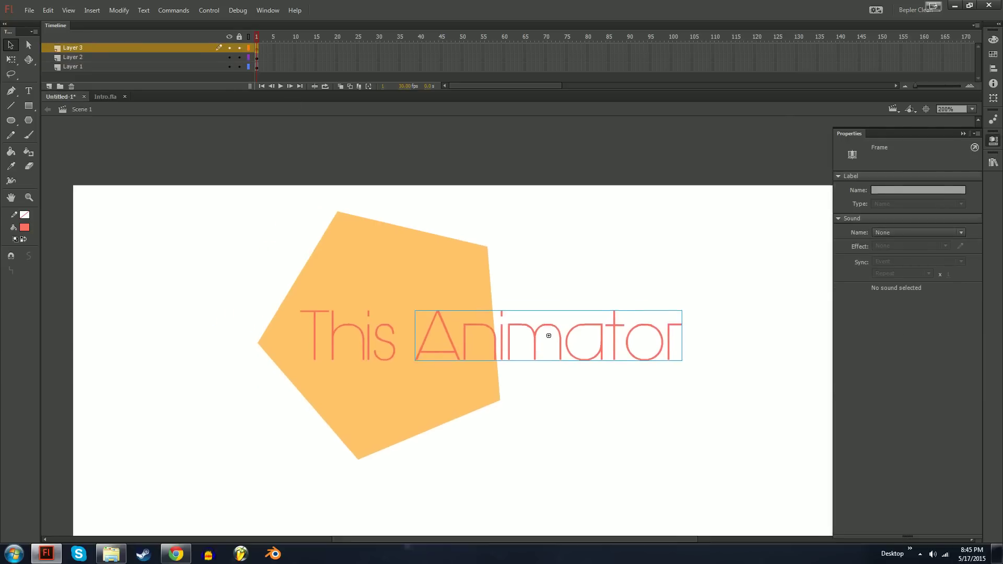
Make the timeline area taller and select the pentagon shape on Layer 1
drag(358, 92, 363, 112)
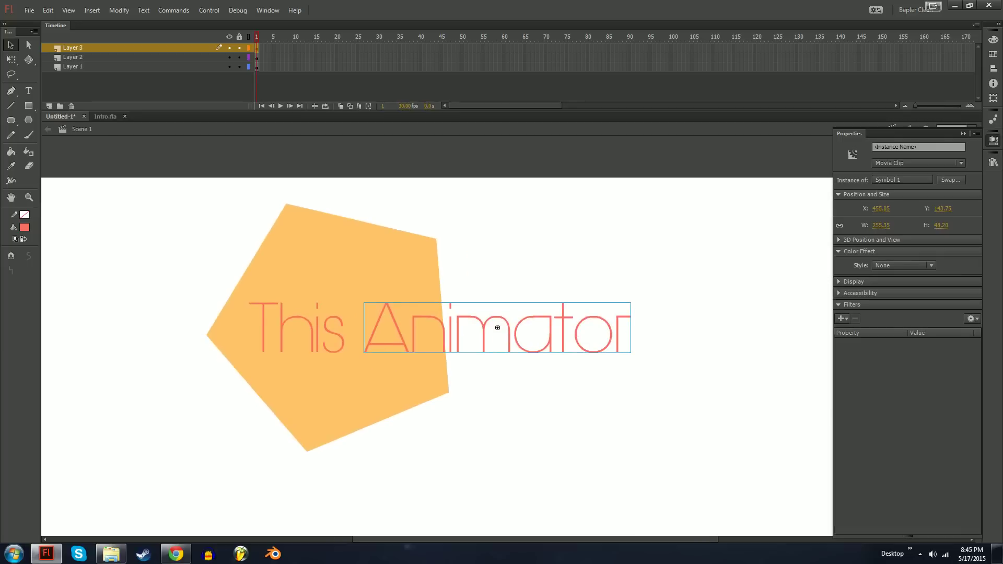
click(397, 375)
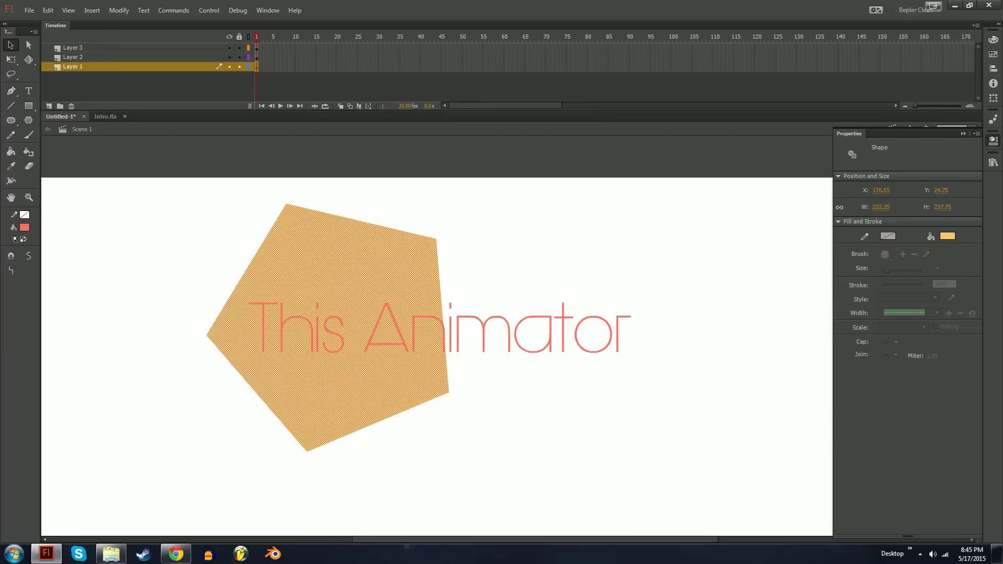
scroll(437, 357, left, 3)
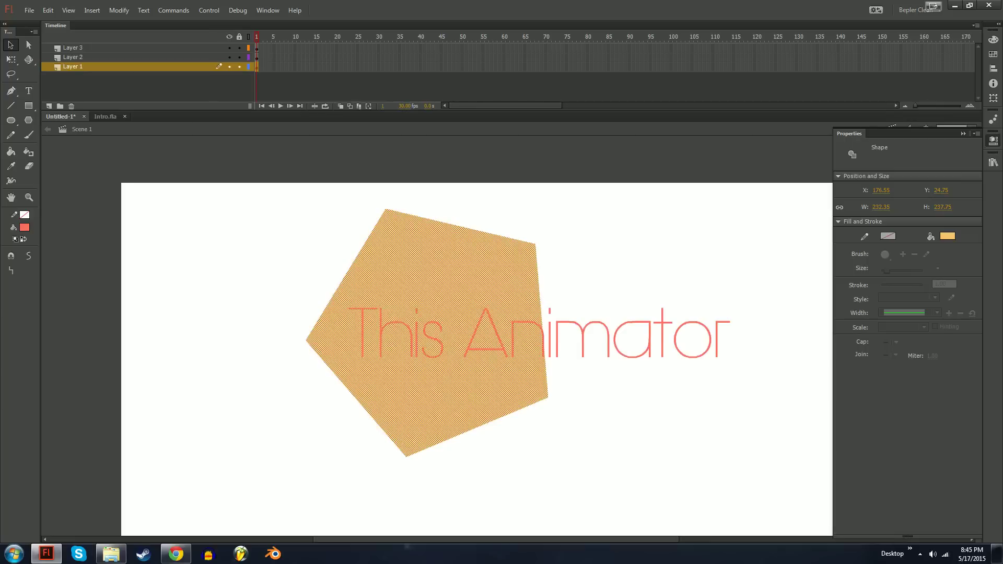
scroll(436, 360, right, 4)
scroll(436, 360, left, 1)
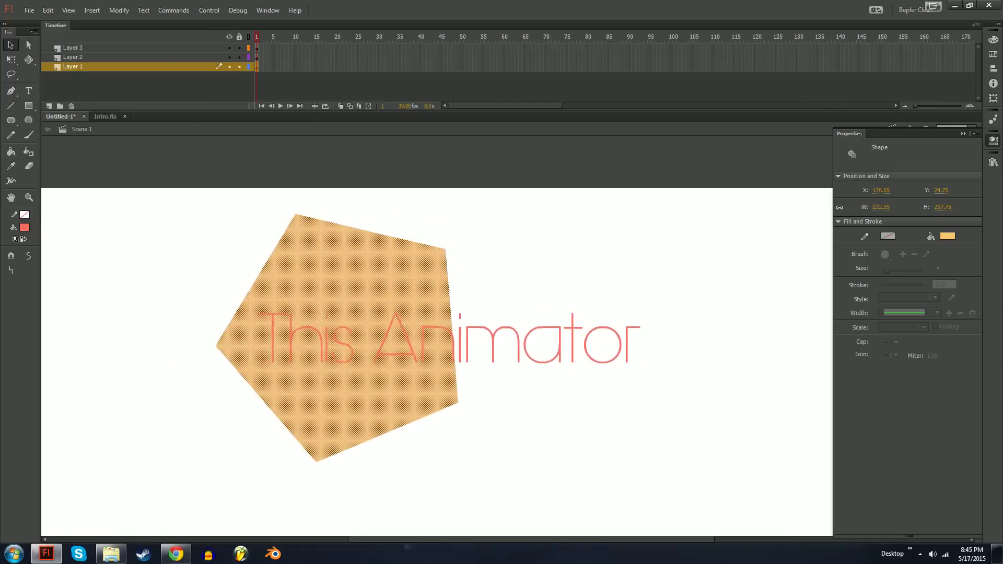
Try a freehand Pencil stroke across the pentagon and undo it
scroll(436, 360, up, 1)
key(y)
drag(349, 242, 287, 331)
key(ctrl+z)
scroll(287, 331, down, 3)
scroll(288, 331, right, 1)
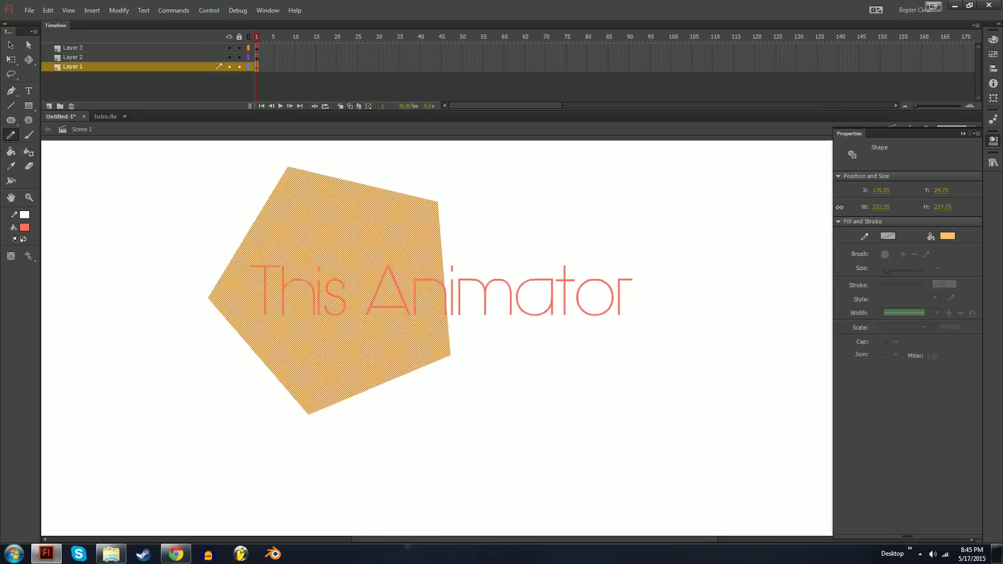
Set the Pencil stroke colour to dark pink and test it with a short stroke that is undone
click(24, 215)
click(104, 292)
mouse_move(493, 464)
mouse_down()
mouse_move(514, 360)
mouse_move(528, 379)
mouse_up()
key(ctrl+z)
Sketch a looping arrow from the stage's left edge to the pentagon as a motion path example, and undo it
scroll(437, 339, up, 2)
scroll(436, 339, left, 8)
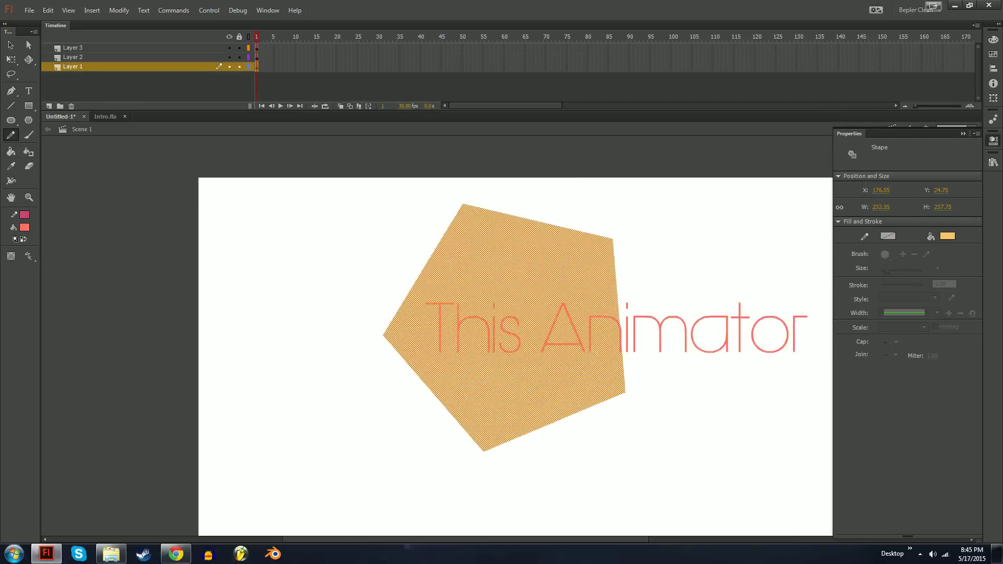
mouse_move(201, 221)
mouse_down()
mouse_move(231, 321)
mouse_move(367, 287)
mouse_move(361, 316)
mouse_move(410, 286)
mouse_up()
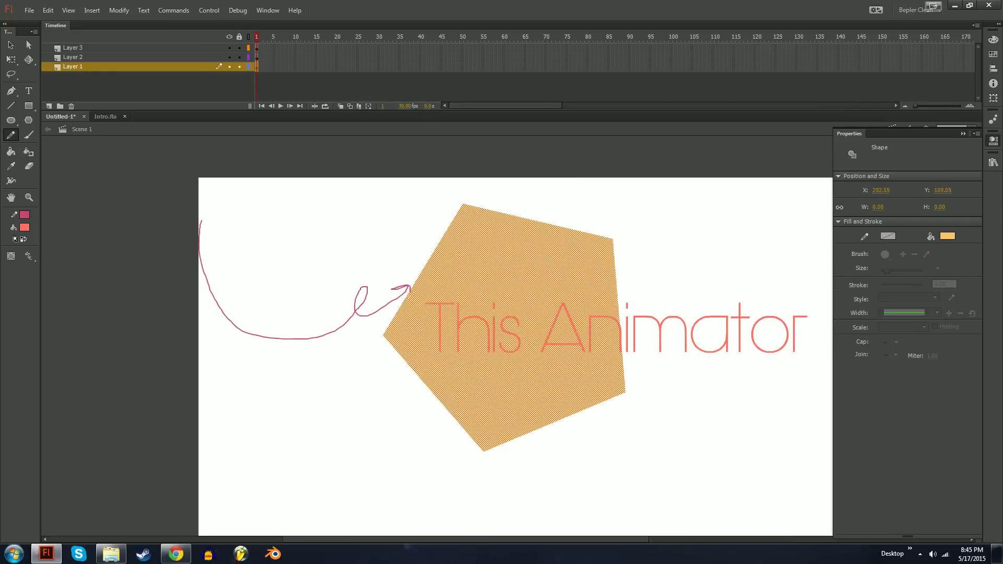
key(ctrl+z)
scroll(436, 339, right, 8)
key(v)
scroll(437, 340, left, 1)
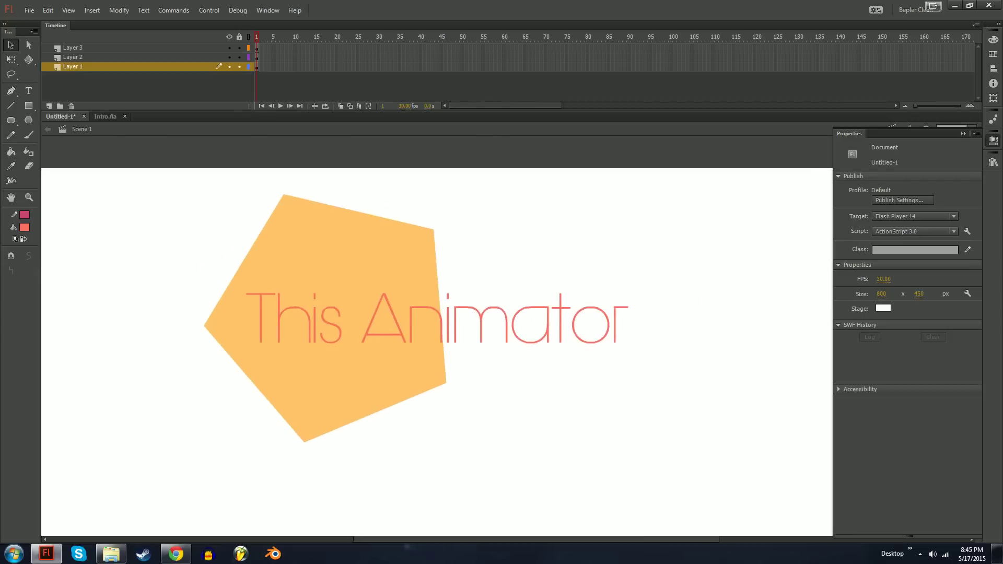
Move the first keyframes of Layer 2 and Layer 3 together to frame 37
click(256, 66)
scroll(437, 340, left, 3)
click(257, 52)
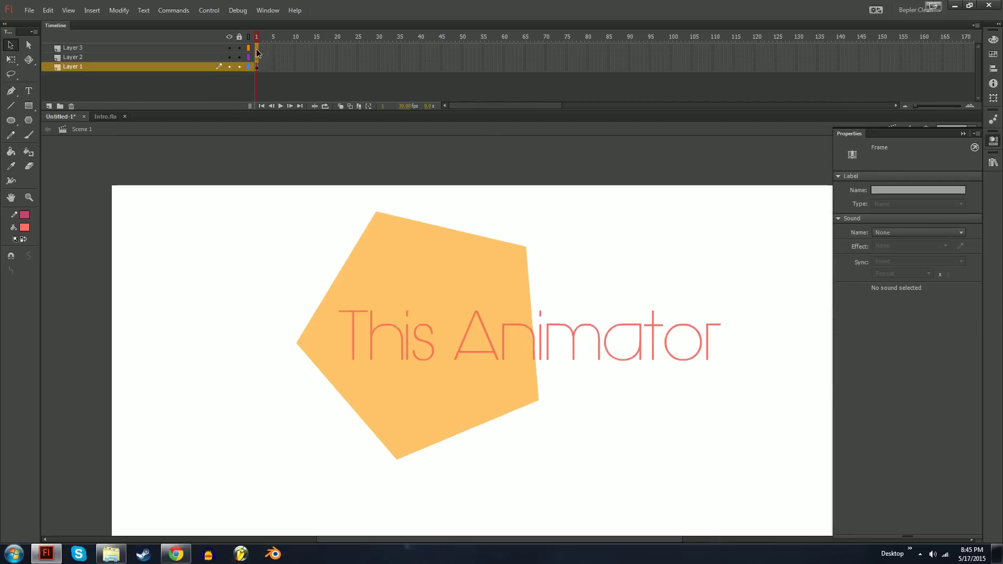
mouse_move(256, 47)
mouse_down()
mouse_move(256, 57)
mouse_move(405, 52)
mouse_up()
Add a keyframe at frame 2 of Layer 1 and deselect the pentagon
click(256, 66)
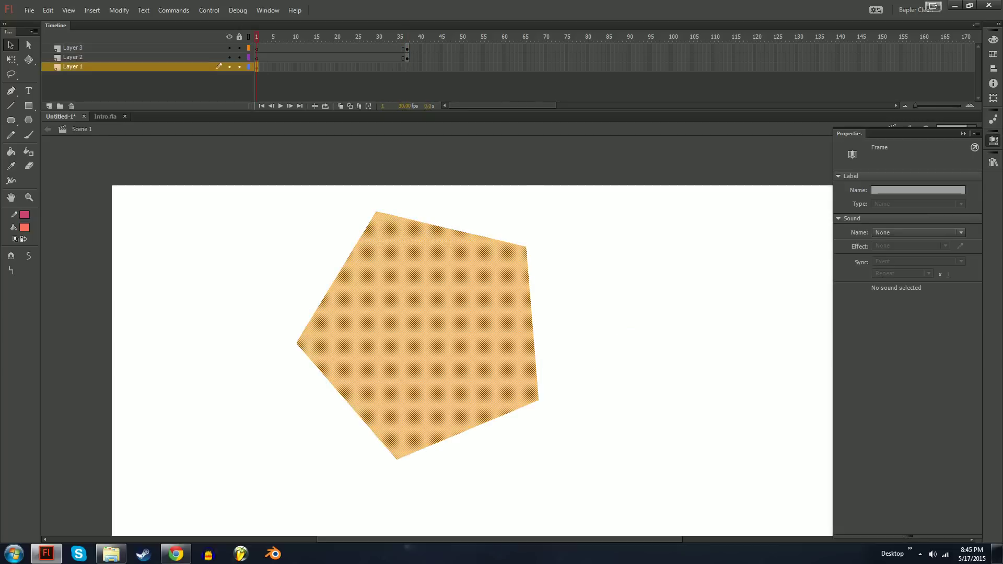
key(F6)
key(q)
key(ctrl+shift+a)
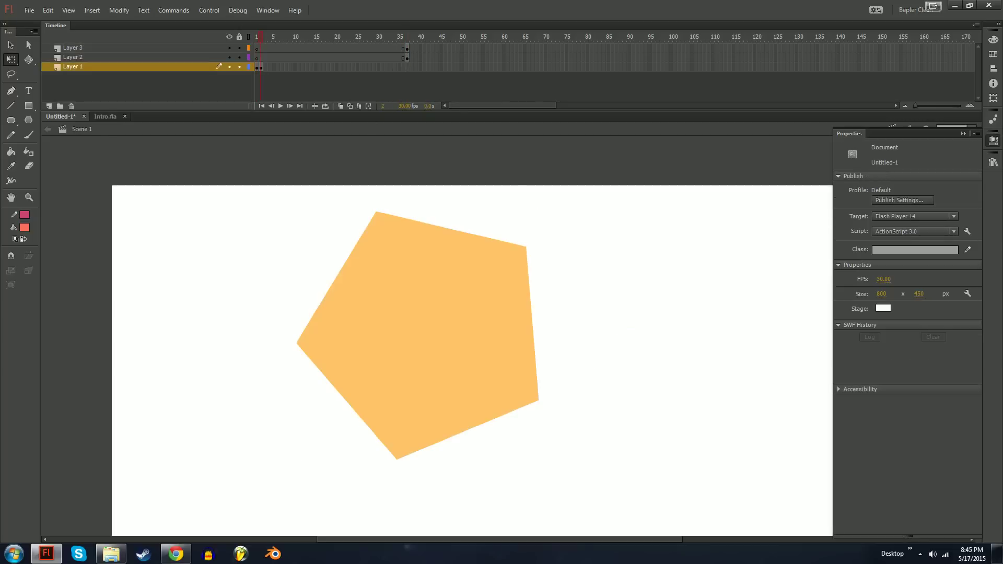
Turn on onion skinning and set the stage colour to black
click(340, 106)
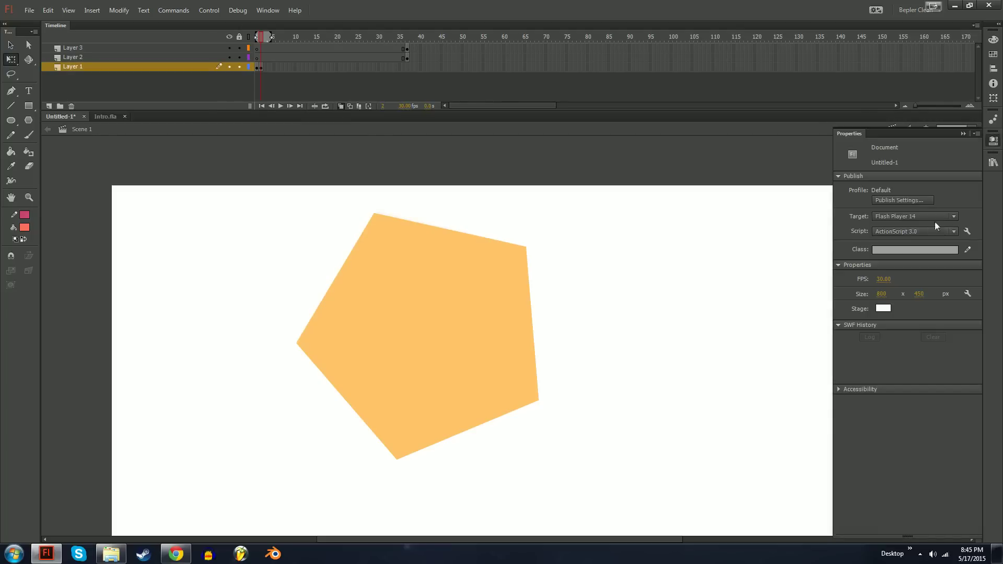
click(883, 308)
click(740, 359)
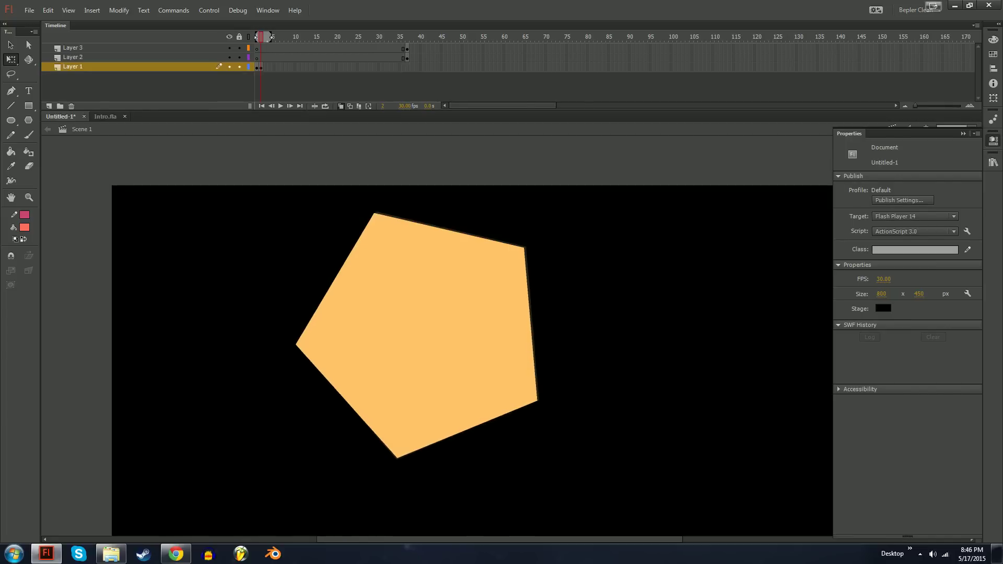
Try a short Pencil stroke on the black stage beside the pentagon and undo it
key(y)
drag(159, 326, 155, 373)
key(ctrl+z)
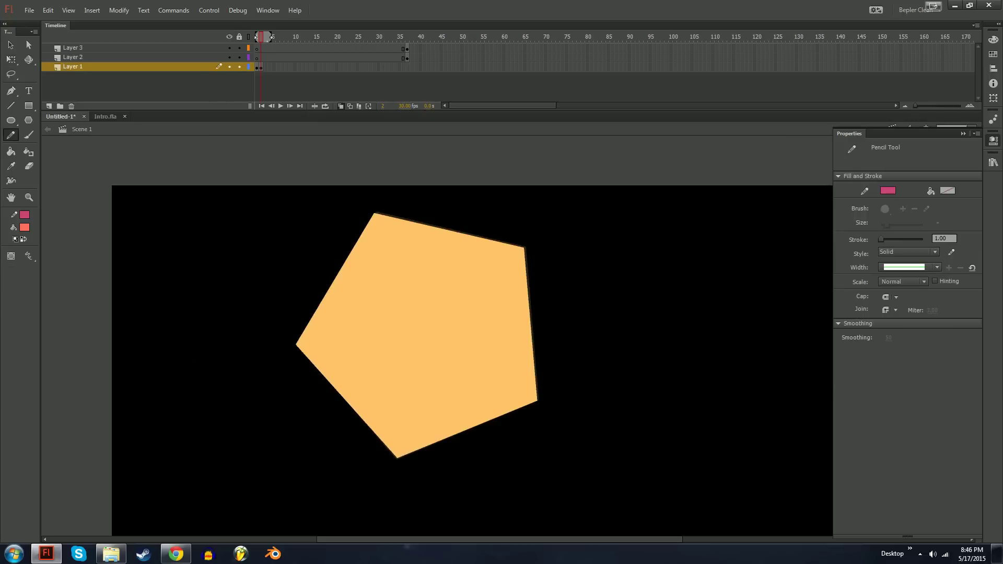
key(v)
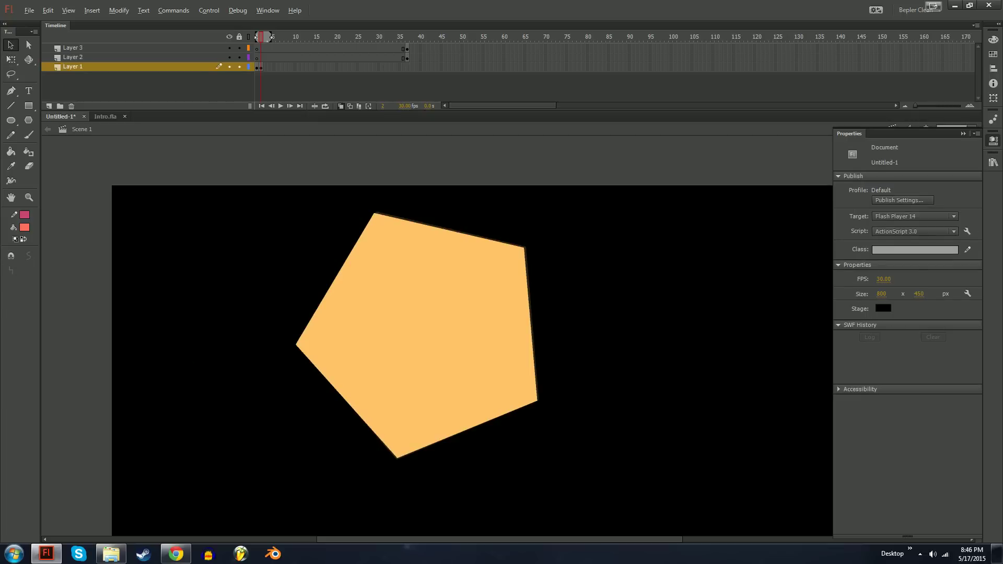
Extend Layer 1's frames to frame 37 and return to frame 2
click(404, 66)
key(F5)
click(260, 67)
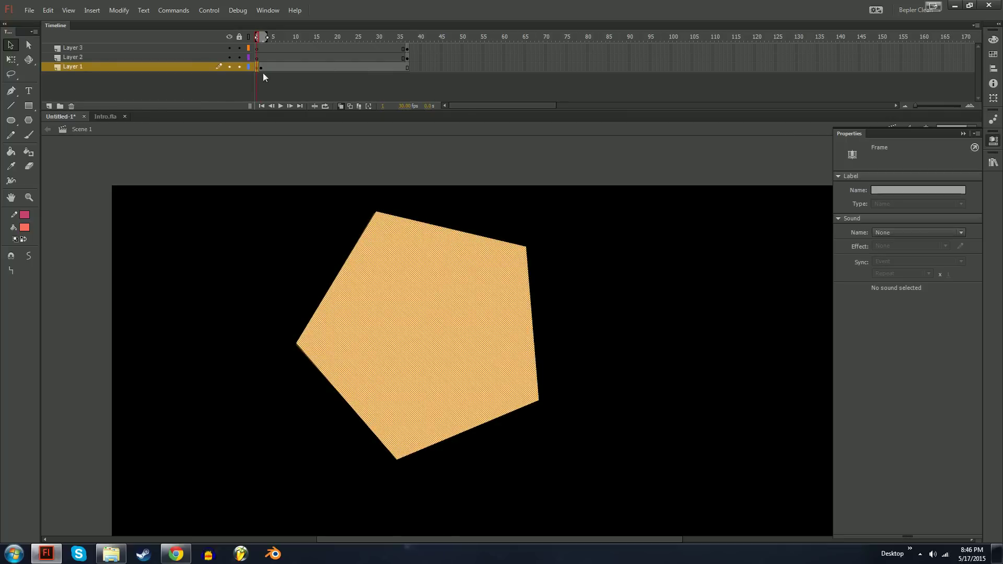
click(376, 167)
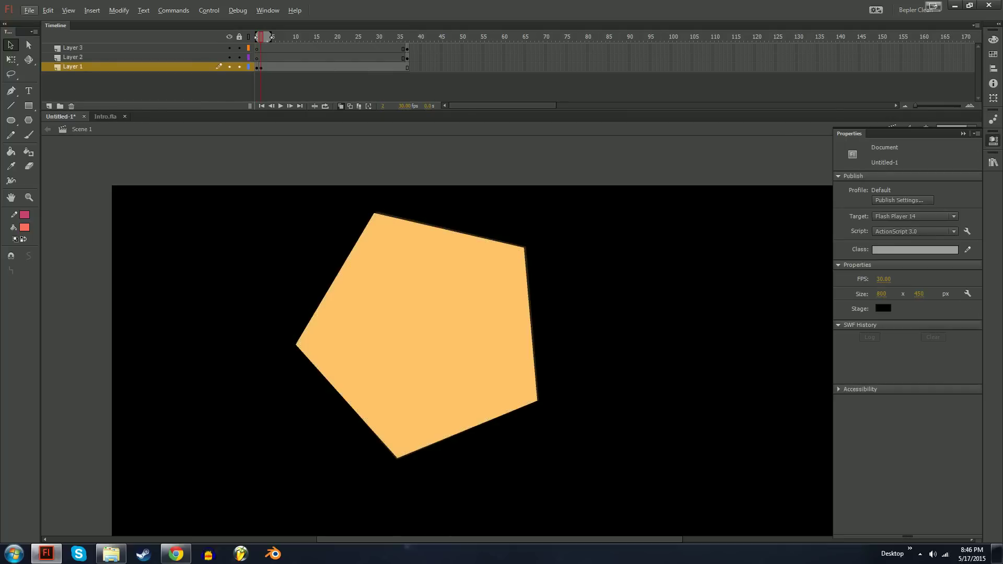
Add a keyframe at frame 3, shift the pentagon's five corners slightly down and to the left, and compare it with frame 2
drag(397, 458, 364, 463)
key(F6)
drag(296, 344, 285, 360)
drag(374, 213, 370, 218)
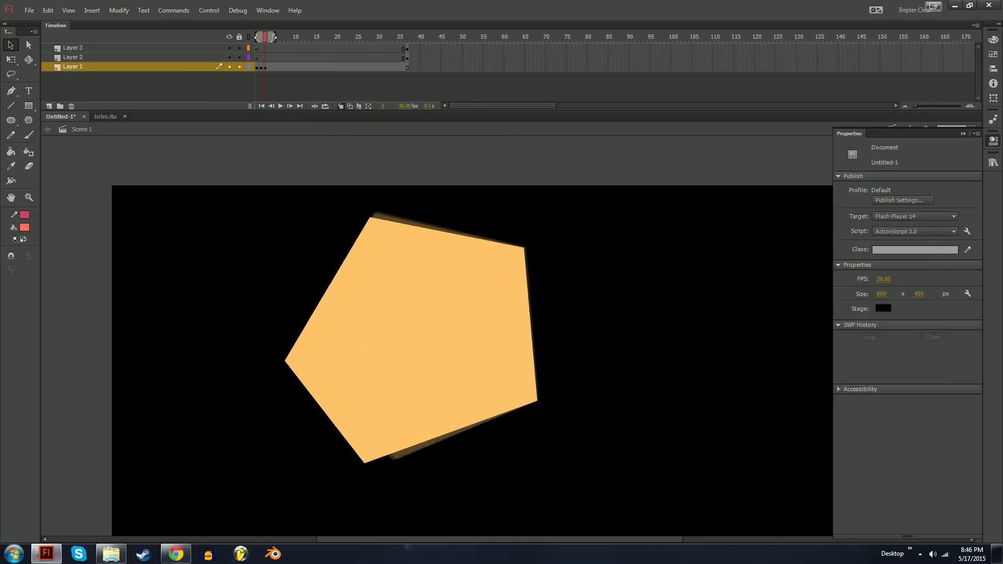
drag(524, 247, 518, 252)
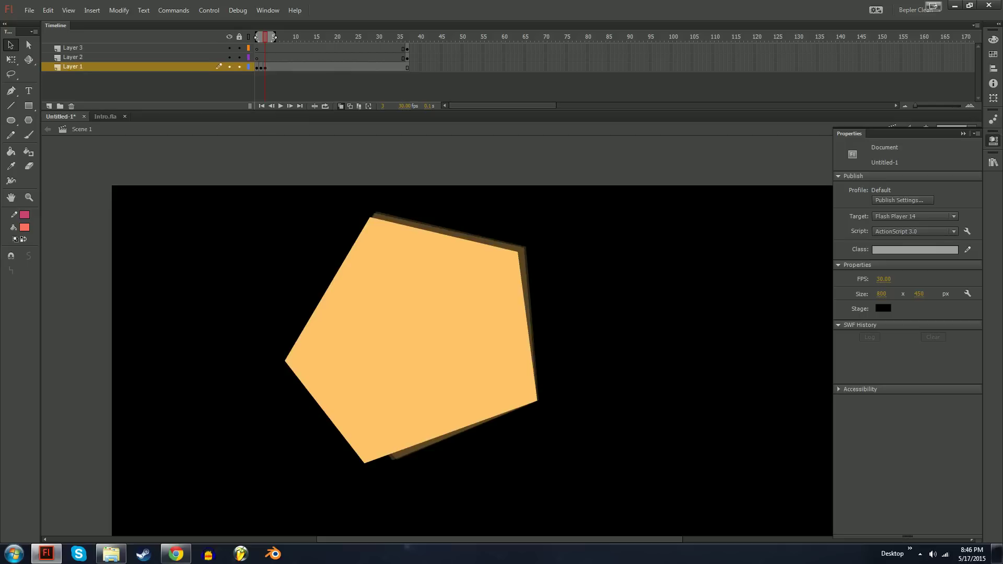
drag(537, 401, 527, 408)
key(comma)
key(period)
key(comma)
key(period)
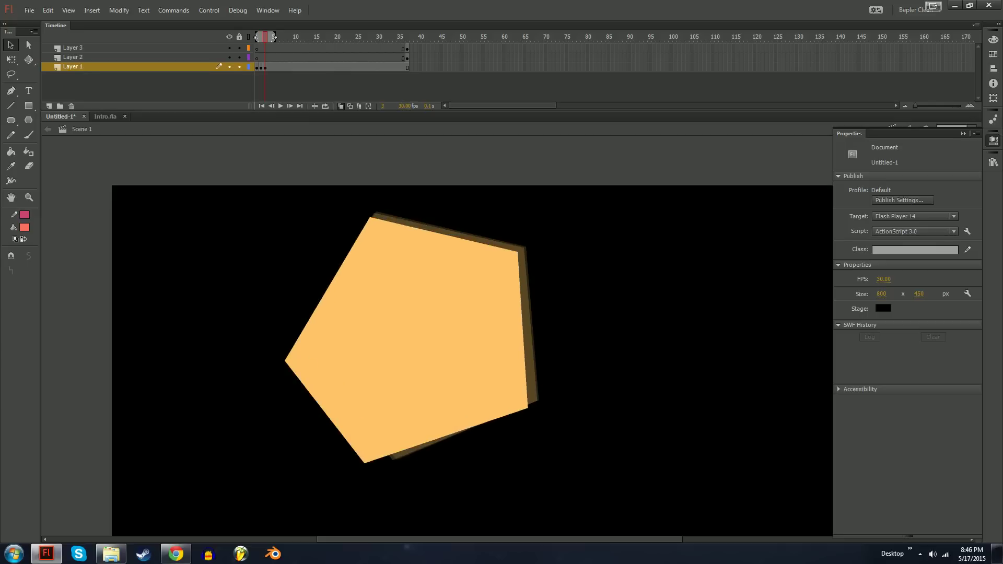
Add a keyframe at frame 4 and pull all five corners toward the stage's lower left, forming a smaller pentagon
key(F6)
drag(364, 463, 258, 473)
drag(284, 361, 231, 402)
drag(371, 217, 305, 273)
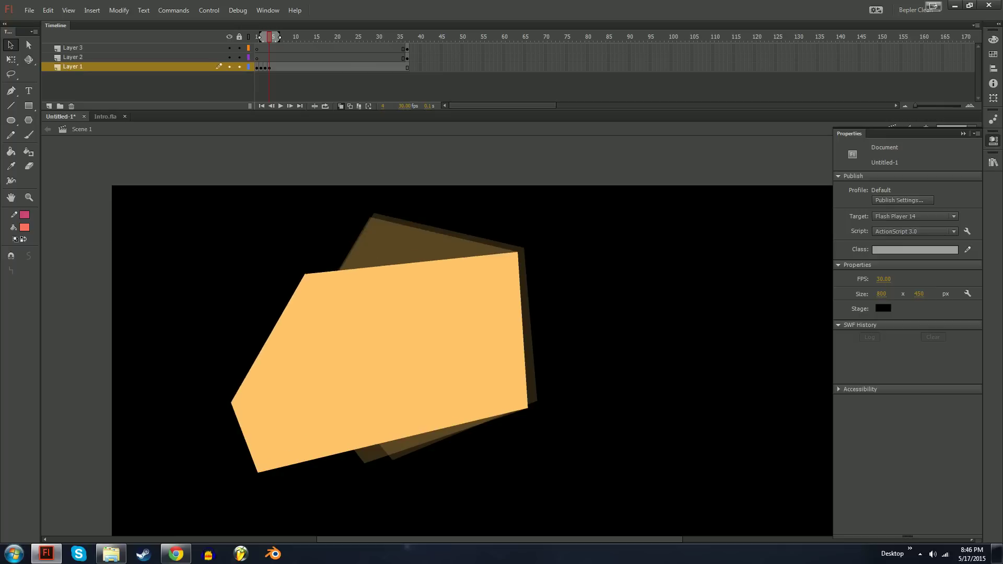
drag(518, 253, 407, 298)
drag(527, 407, 401, 434)
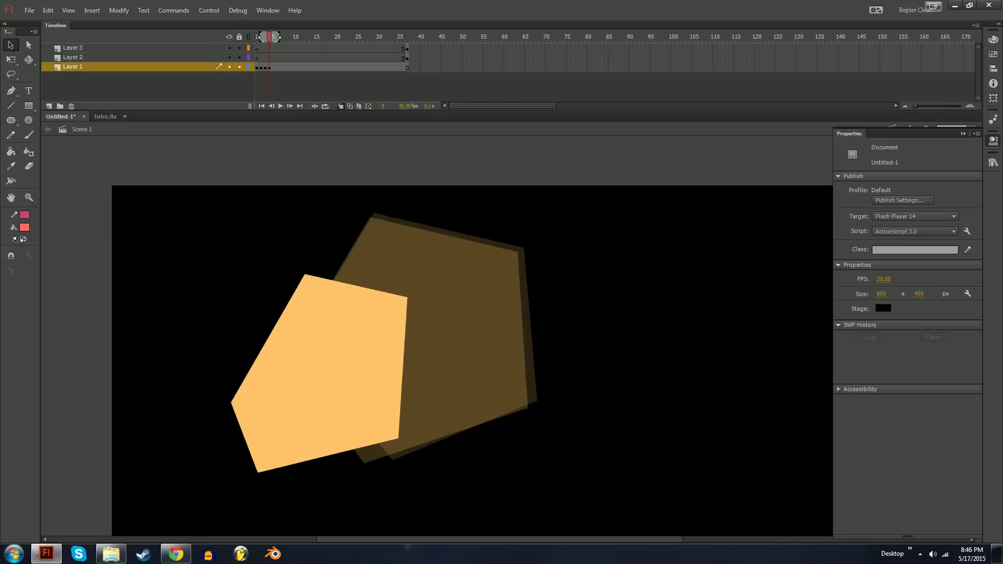
Add a keyframe at frame 5 and pull the corners further left into a still smaller pentagon
mouse_move(269, 36)
mouse_down()
mouse_move(257, 37)
mouse_move(273, 37)
mouse_up()
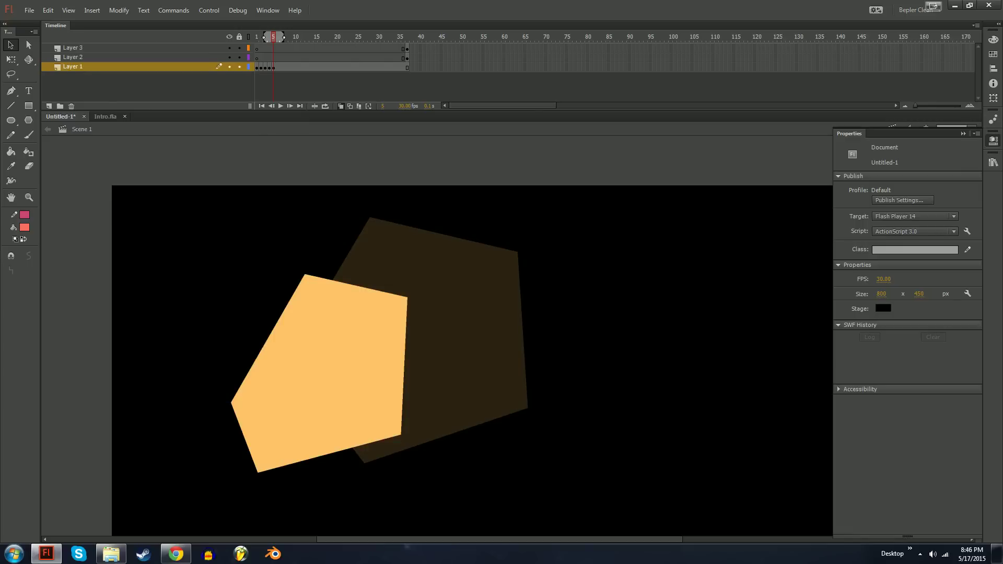
drag(232, 403, 177, 382)
drag(258, 472, 186, 444)
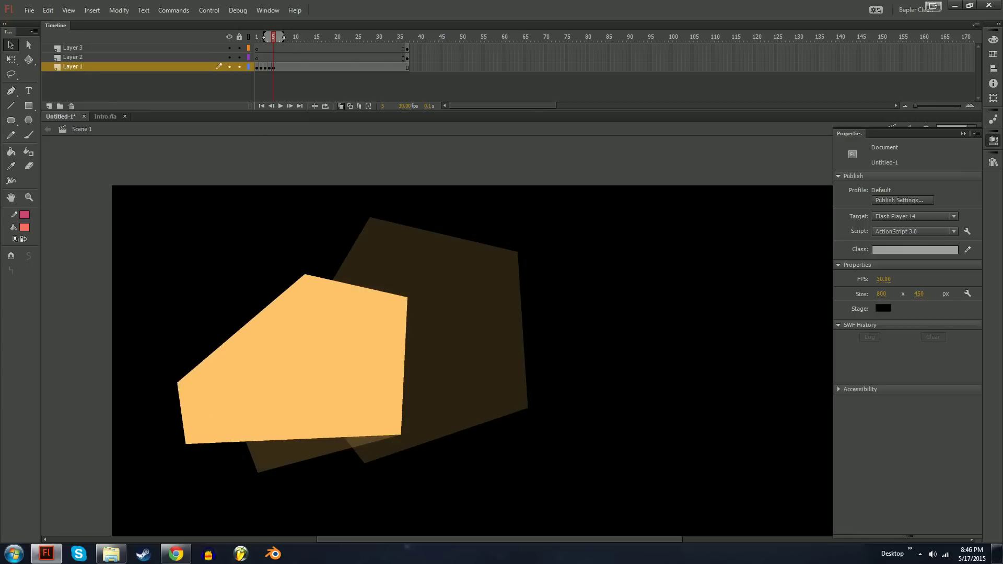
drag(305, 274, 256, 329)
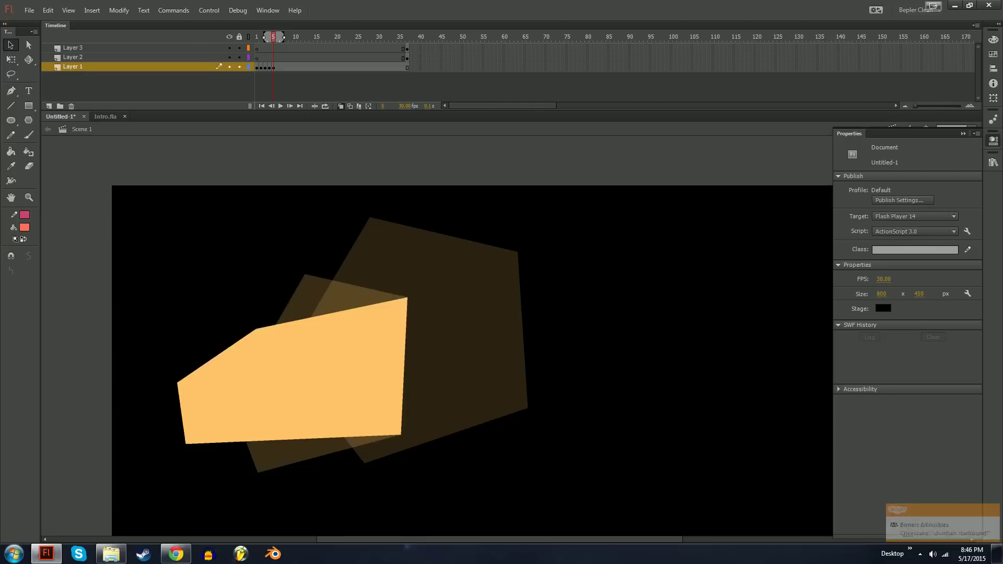
drag(407, 298, 307, 375)
drag(401, 434, 261, 436)
drag(178, 383, 175, 367)
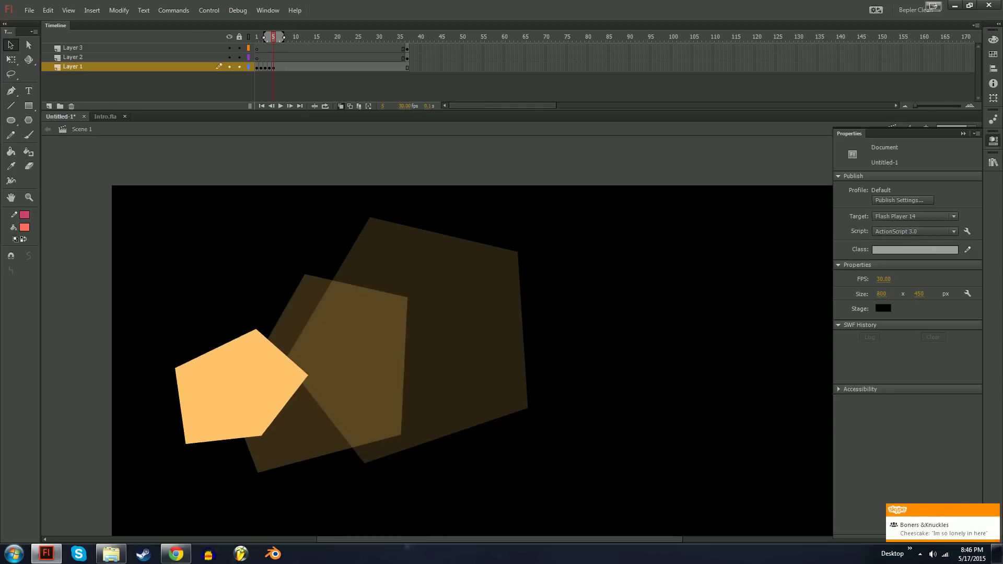
Dismiss the Skype notification and rotate the frame 5 pentagon clockwise with Free Transform, comparing it with the previous frame
click(994, 510)
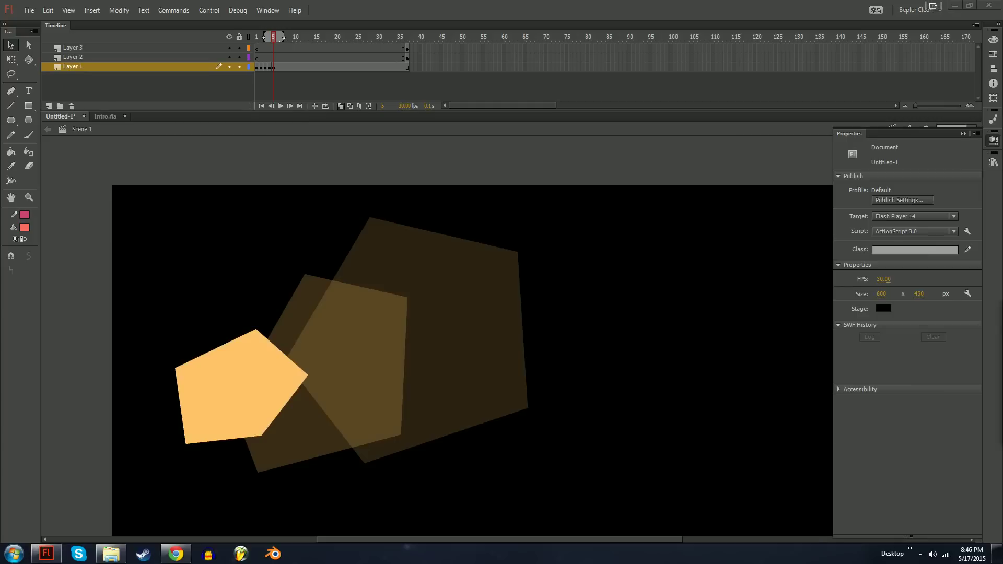
click(241, 386)
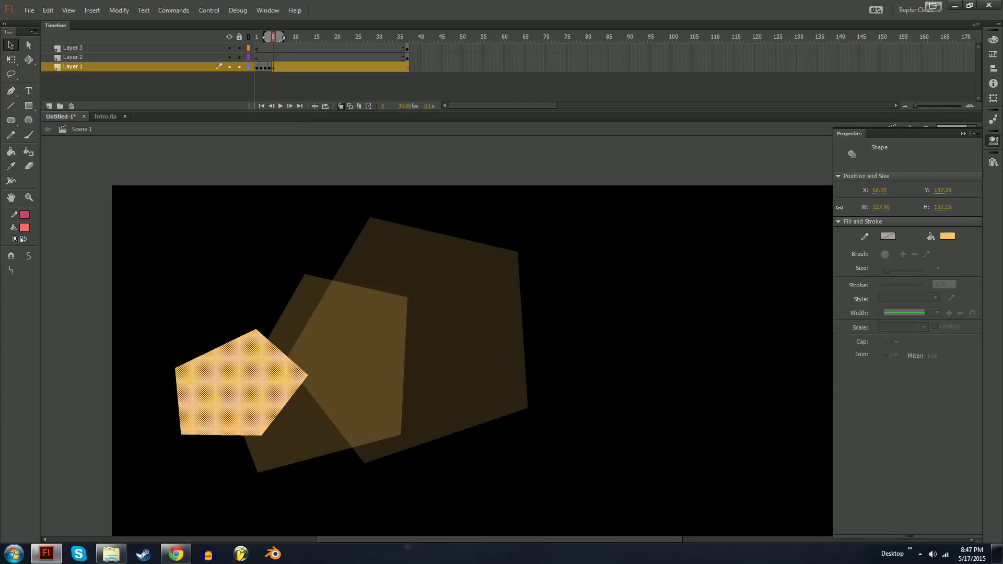
key(q)
drag(313, 440, 283, 468)
key(Escape)
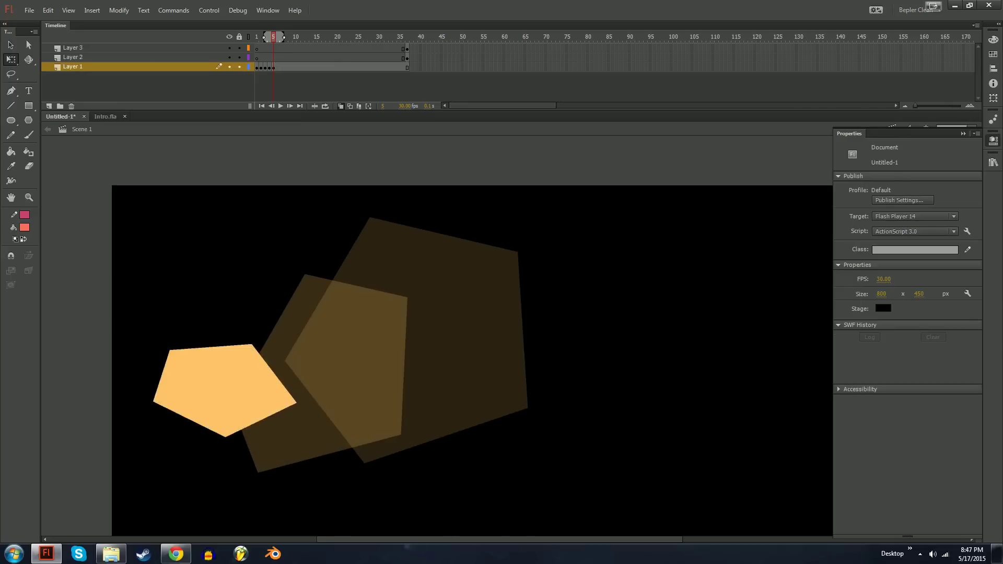
key(comma)
key(period)
Add a keyframe at frame 6, squash the pentagon into a thin sliver, and turn it upright near the stage's left edge
key(F6)
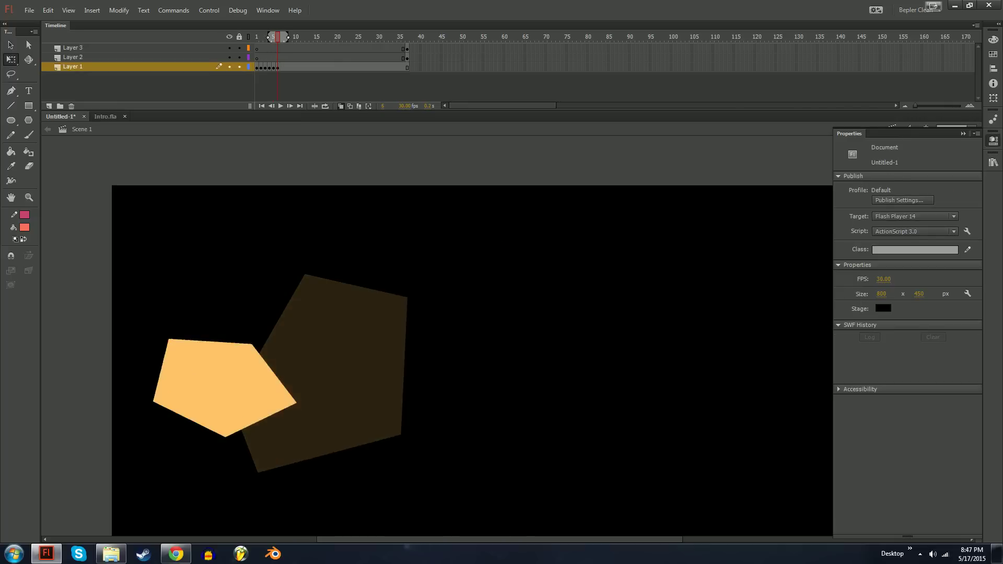
drag(296, 402, 231, 391)
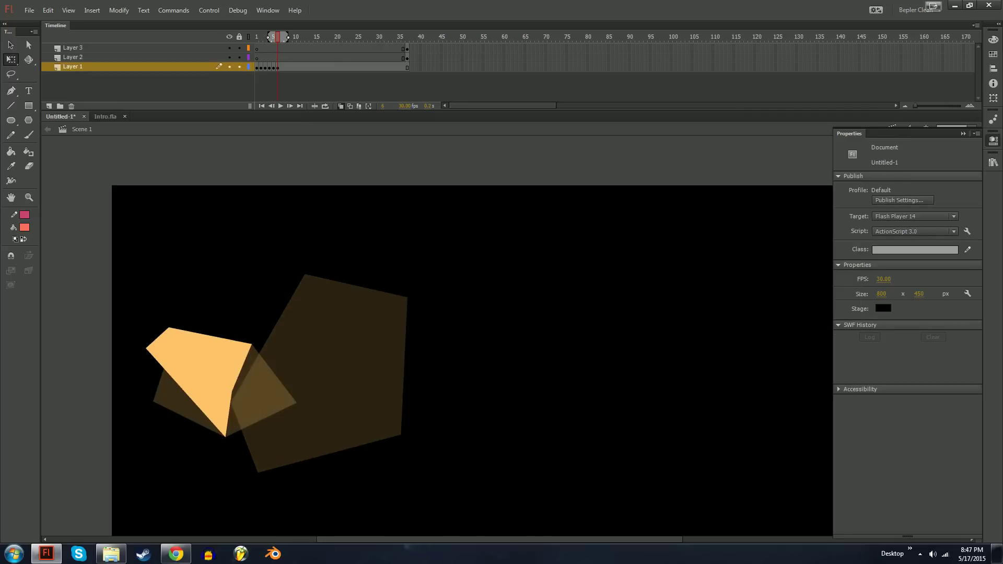
drag(225, 437, 181, 372)
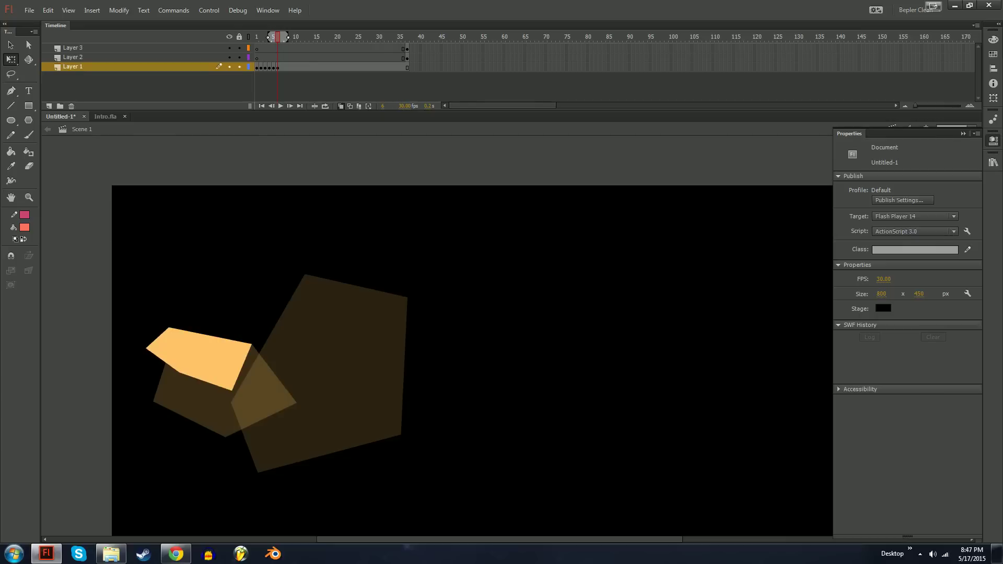
drag(252, 345, 150, 333)
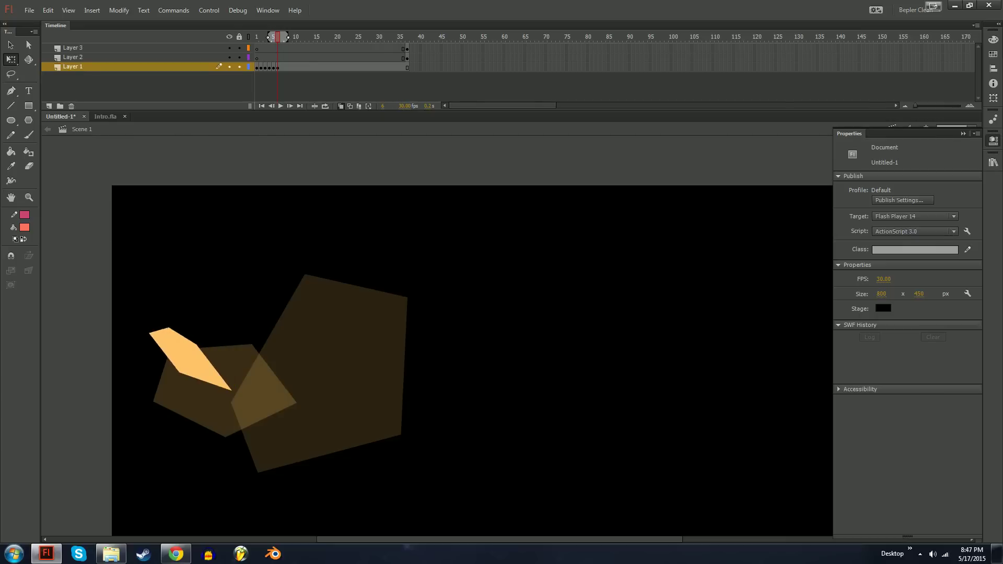
click(188, 360)
drag(149, 328, 102, 310)
click(102, 311)
Add a keyframe at frame 7, shrink and tilt the sliver to about 25 by 52 px, and move it upward
key(.)
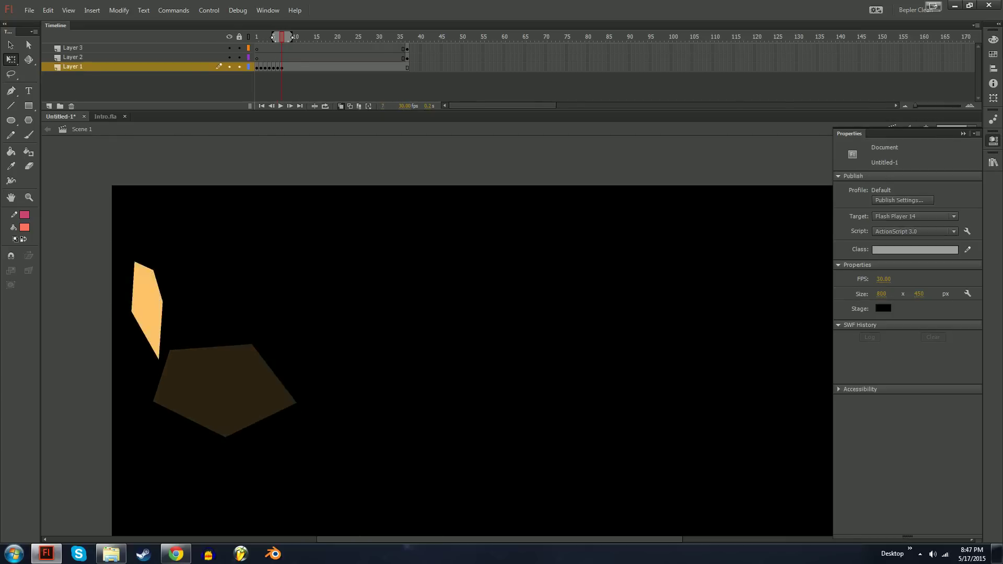
click(147, 306)
drag(132, 359, 156, 232)
key(v)
click(144, 308)
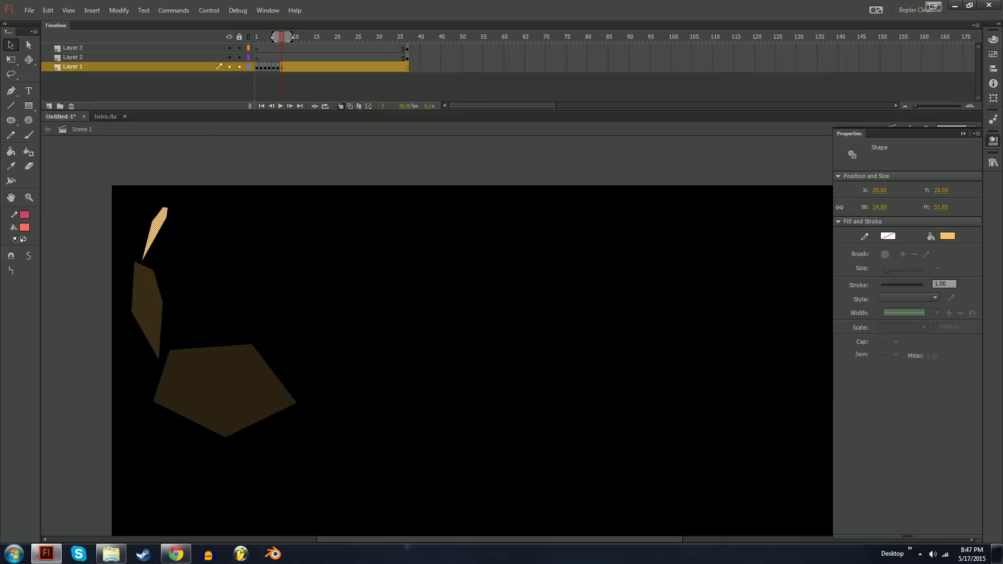
Insert a blank keyframe at frame 8, paste the sliver in place, and select it for transforming
key(F7)
key(alt)
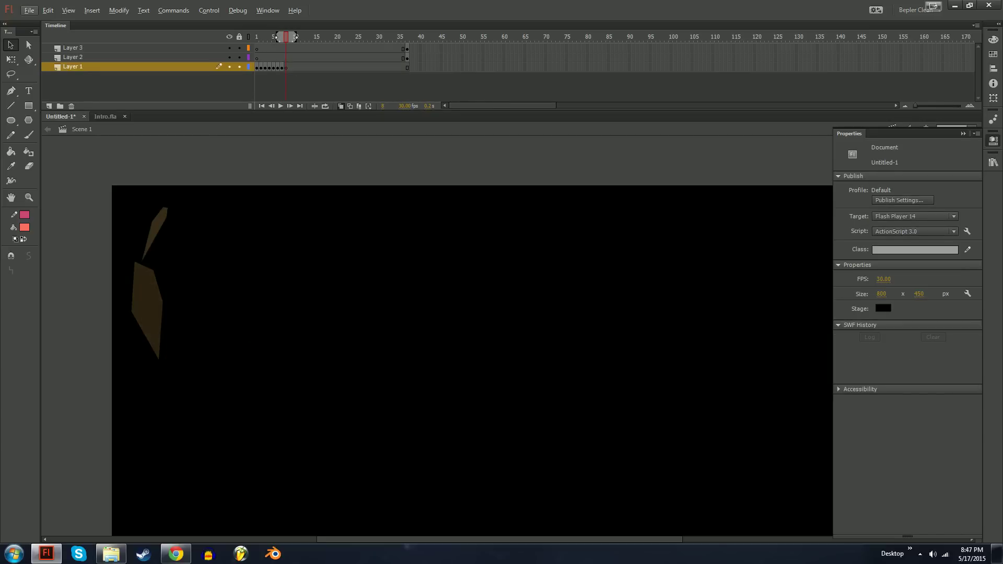
key(ctrl+shift+v)
key(ctrl+a)
key(q)
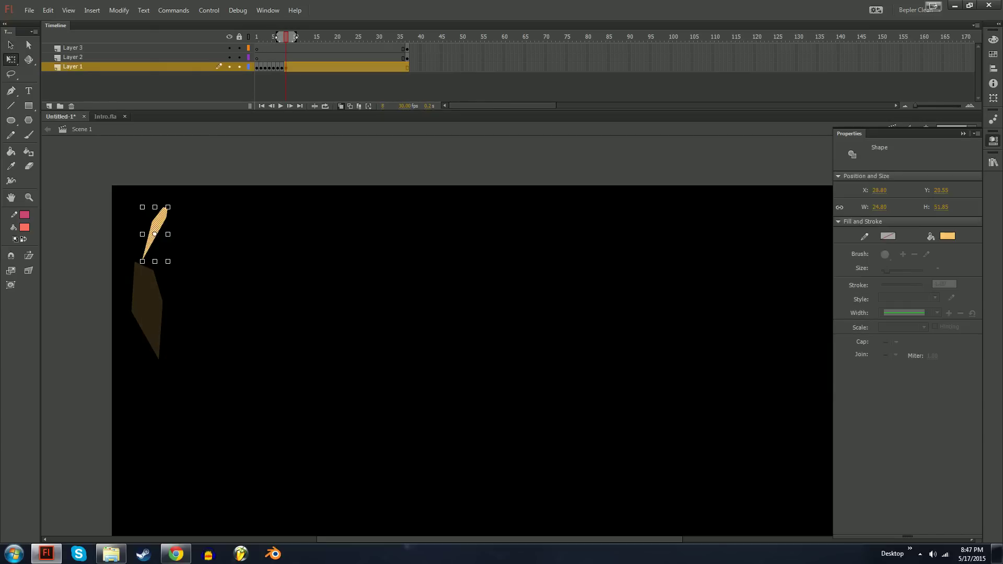
Shrink and rotate the frame 8 sliver to about 14 by 8 px and place it near the stage's top edge
key(Delete)
key(v)
click(173, 208)
key(q)
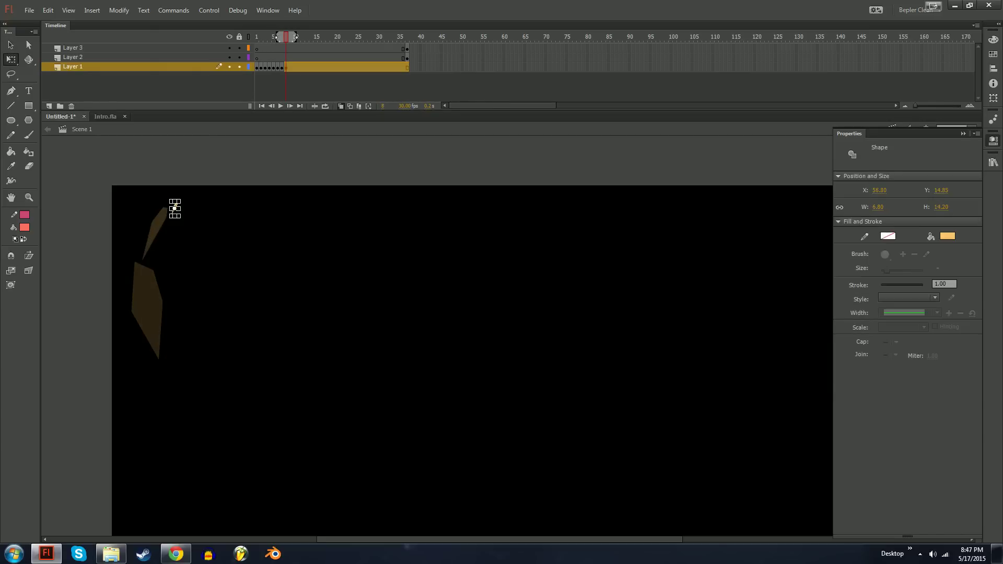
key(v)
drag(174, 207, 199, 194)
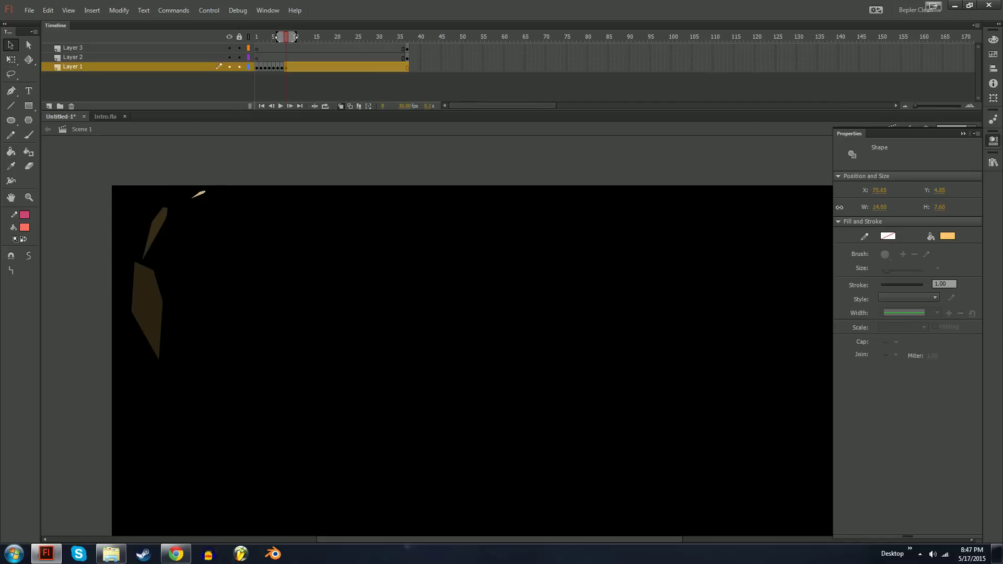
Play back the pentagon animation and move the playhead to frame 9
key(ctrl+shift+a)
key(Return)
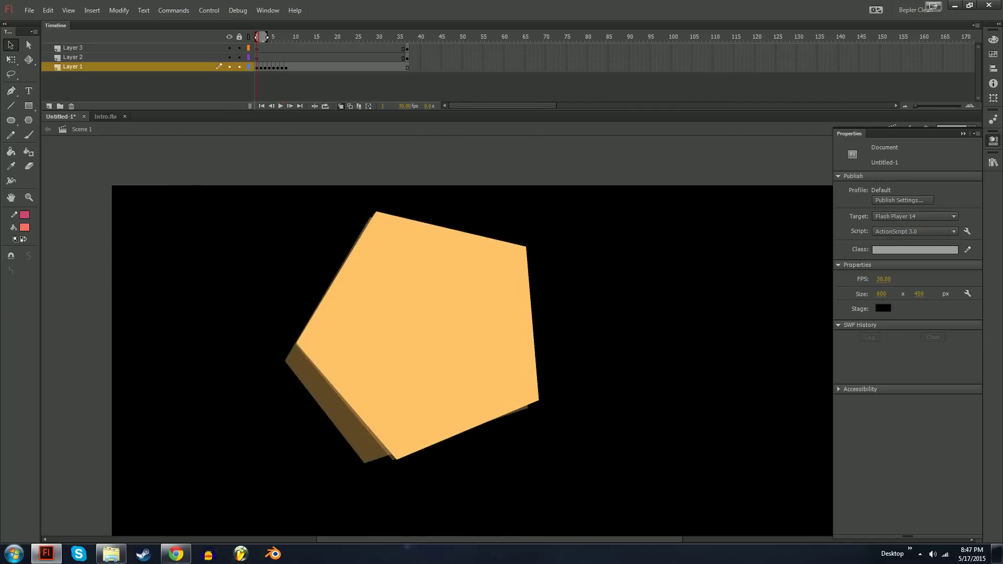
drag(264, 36, 290, 57)
Move Layer 2's keyframe with the word "This" from frame 37 to frame 9
click(407, 57)
click(407, 48)
click(406, 57)
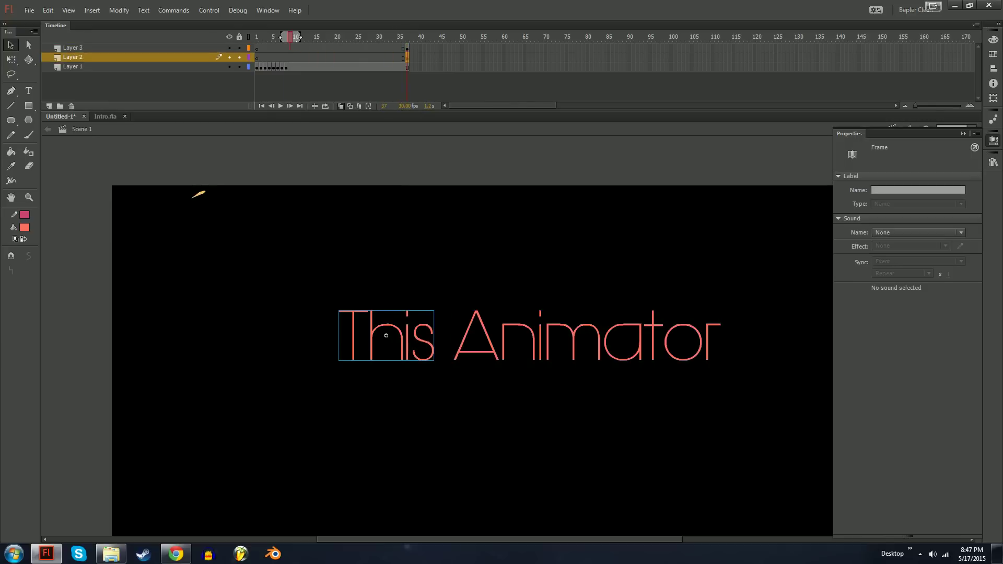
Break the word "This" apart into plain shapes and convert it to a new movie clip symbol
key(ctrl+b)
key(ctrl+b)
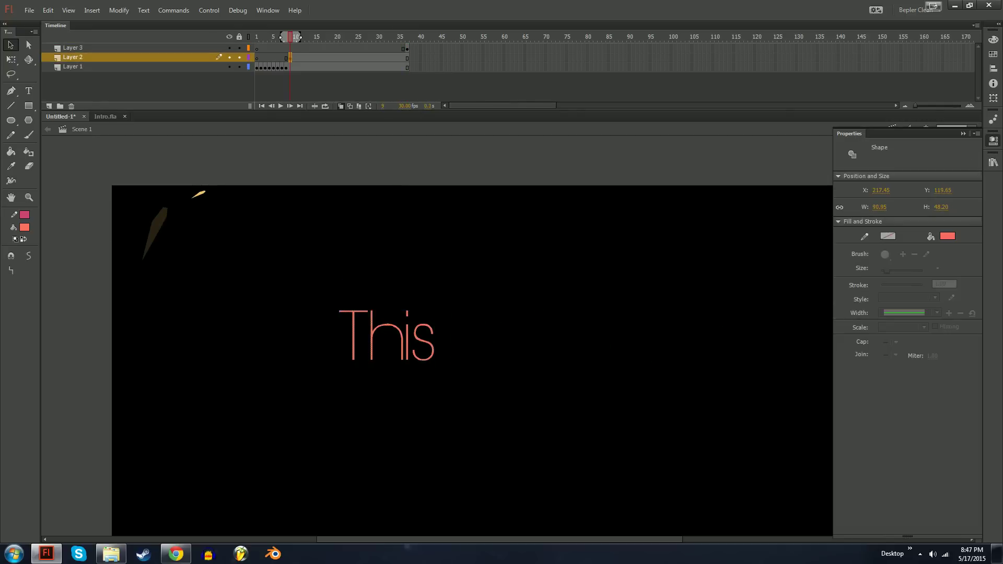
key(F8)
key(Return)
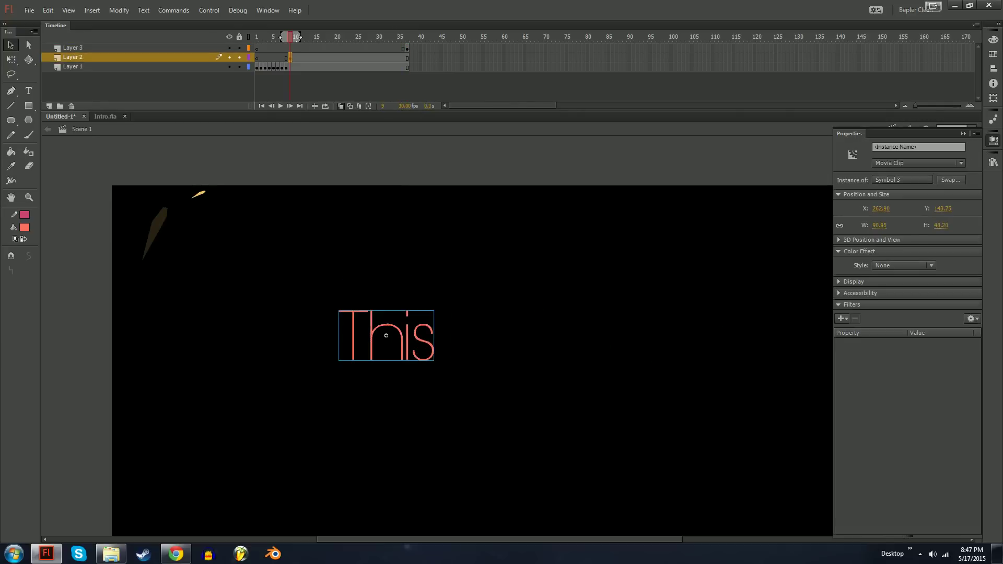
Restore both words at frame 37 and move Layer 2's keyframe with the word "This" to frame 11
key(shift+period)
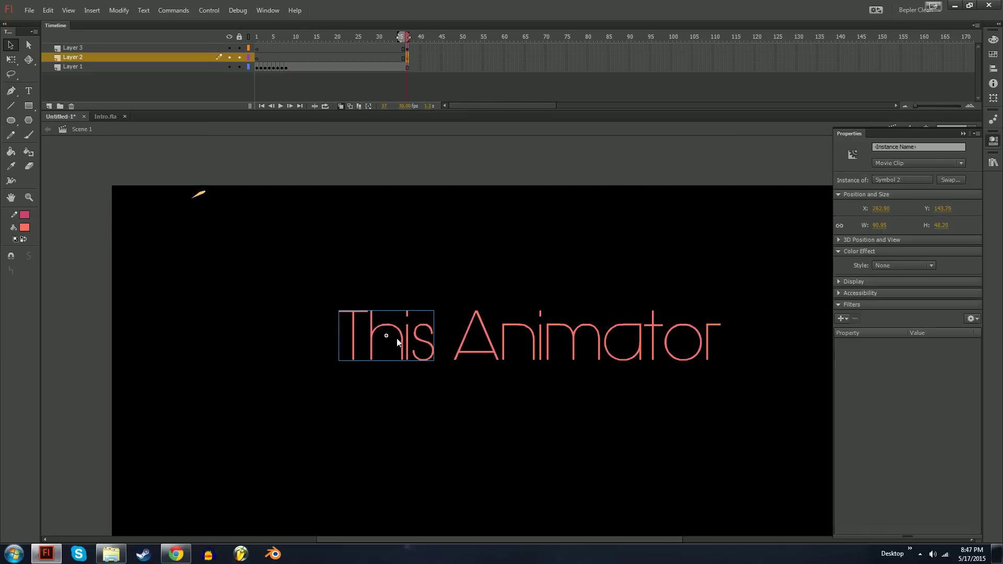
key(ctrl+a)
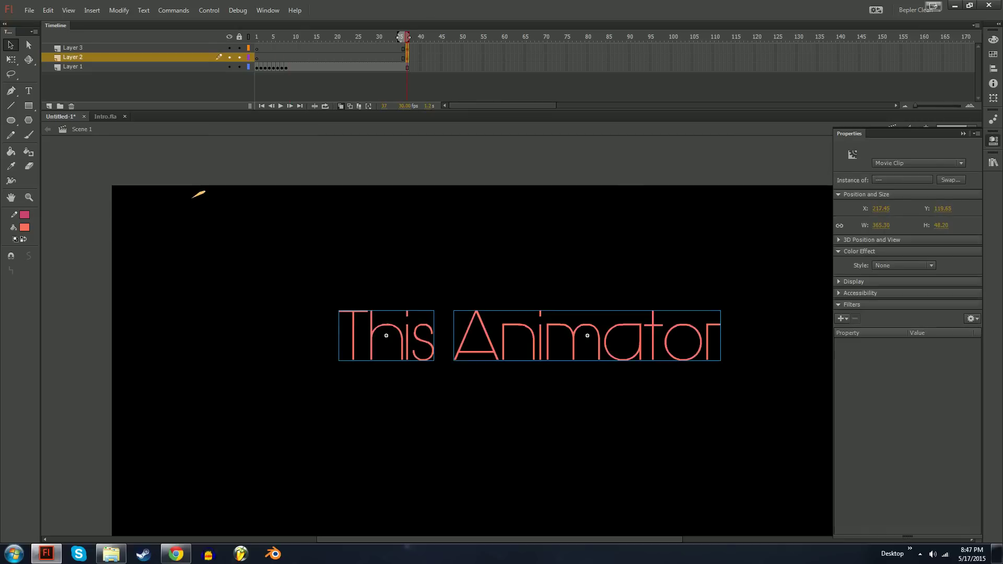
click(407, 58)
click(298, 57)
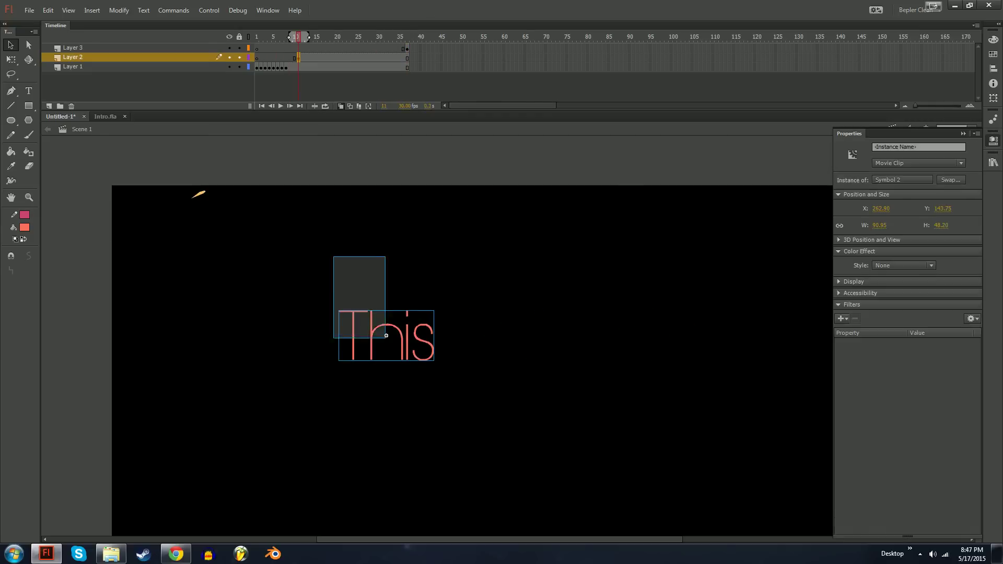
Try converting sample text "dsadas" above the word "This" into a graphic symbol
key(ctrl+y)
key(ctrl+y)
key(ctrl+y)
key(ctrl+y)
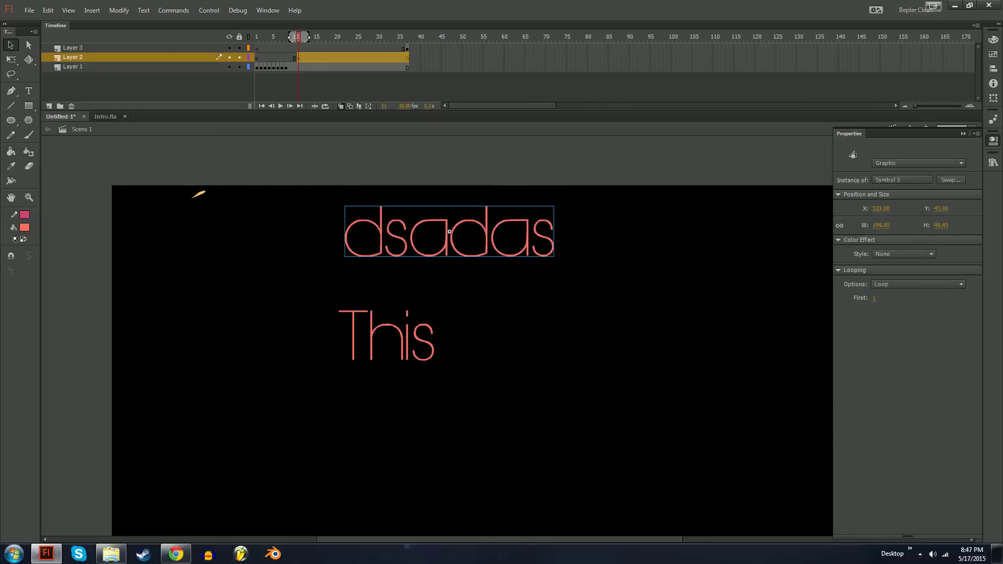
key(ctrl+y)
key(ctrl+y)
key(ctrl+y)
key(ctrl+y)
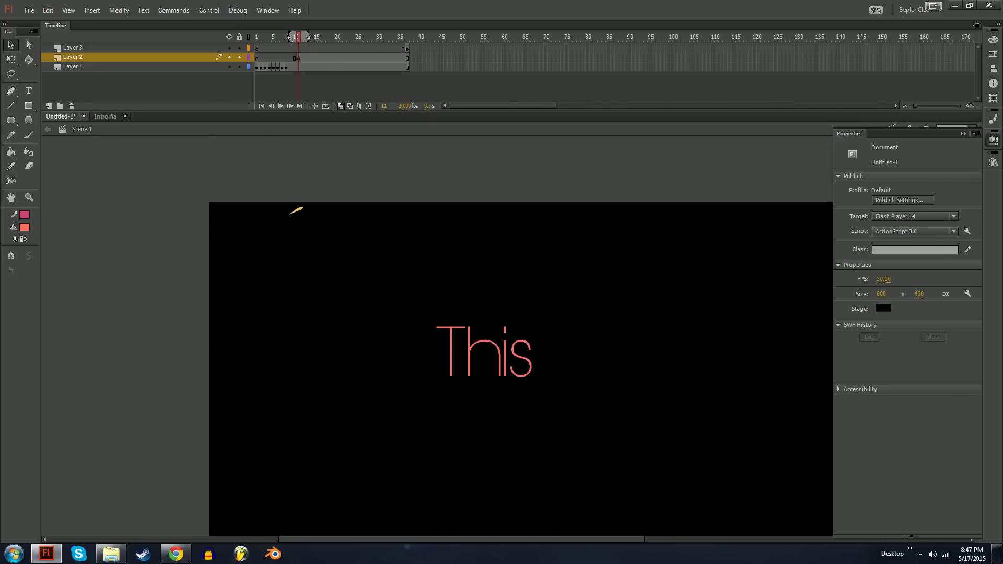
Try adding a static text box above the word "This" near the stage's top edge
key(ctrl+y)
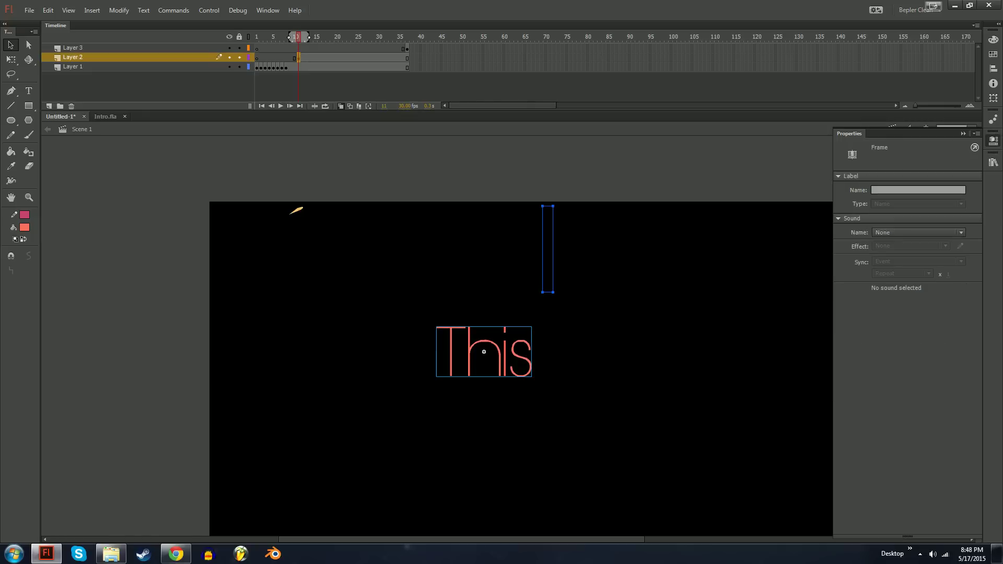
key(ctrl+y)
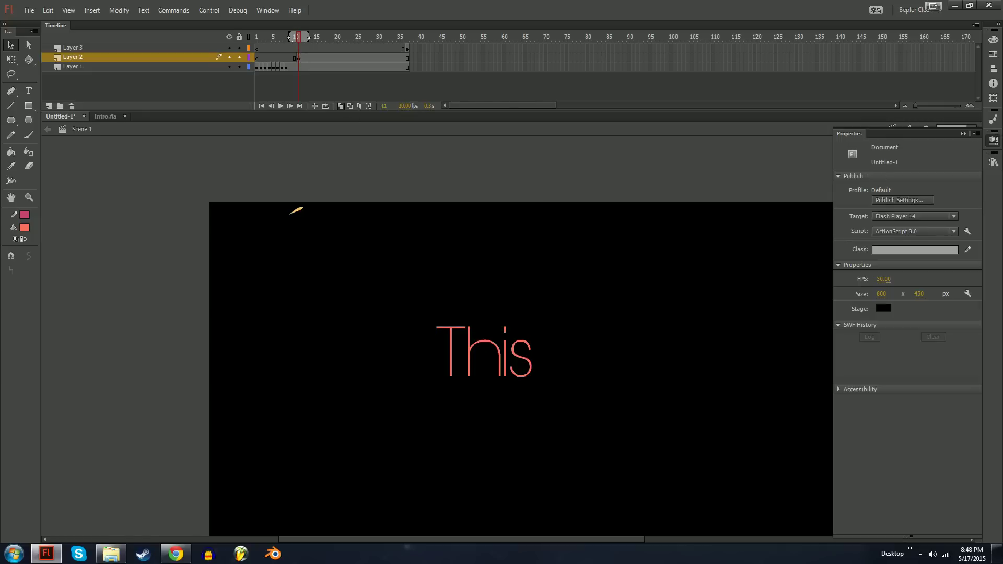
key(ctrl+y)
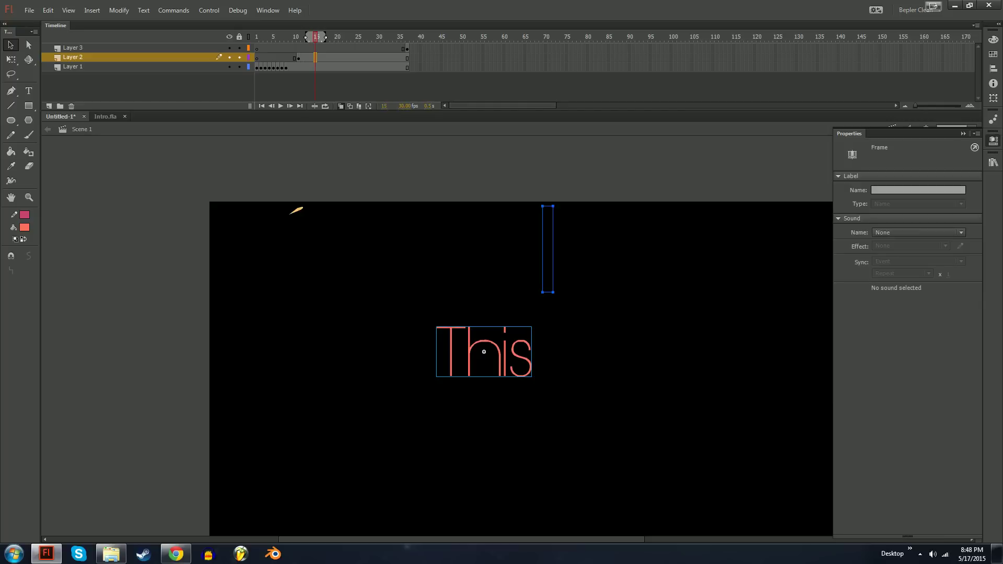
key(ctrl+y)
key(ctrl+y)
key(ctrl+y)
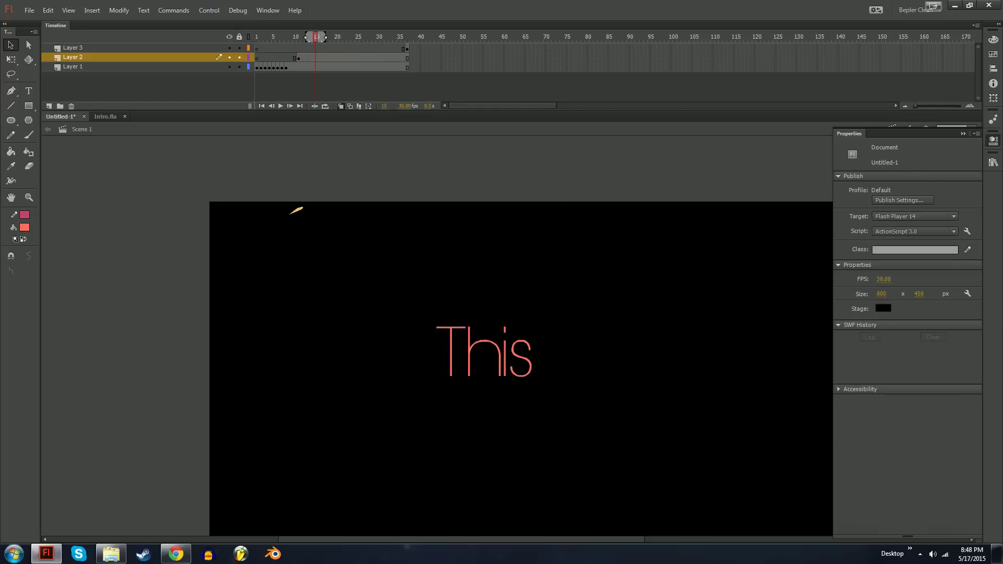
key(ctrl+y)
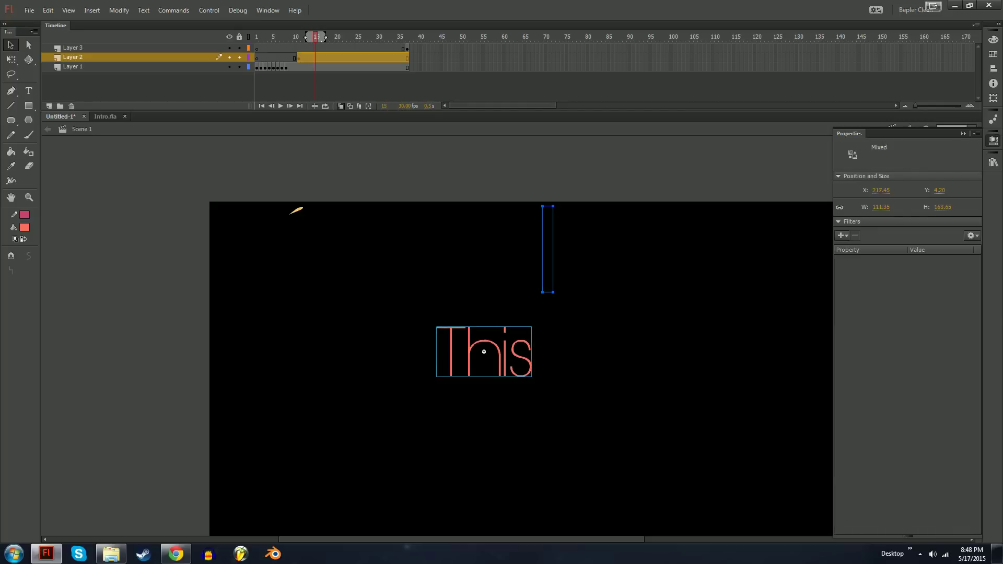
key(ctrl+z)
key(ctrl+z)
key(ctrl+y)
key(ctrl+y)
key(ctrl+z)
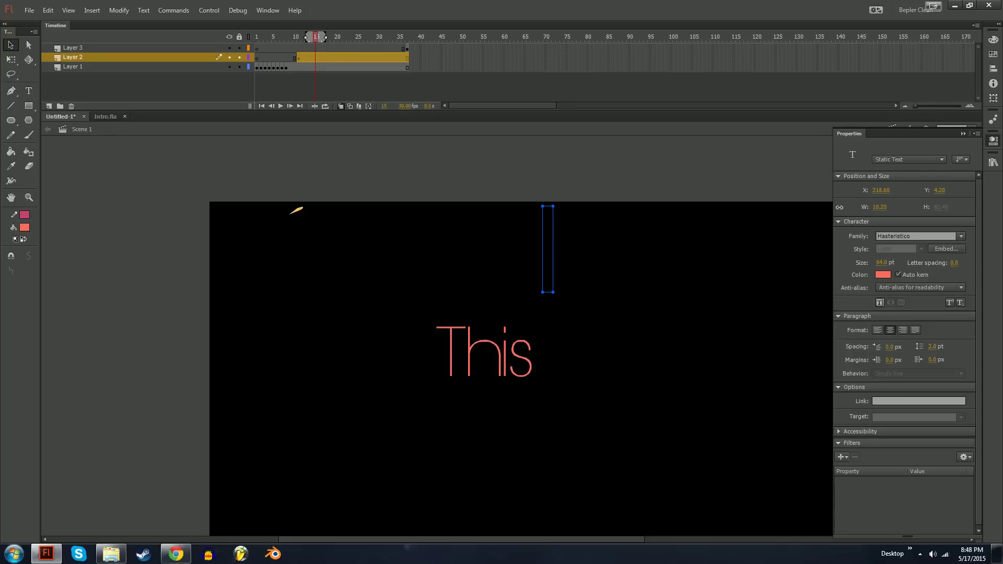
key(ctrl+z)
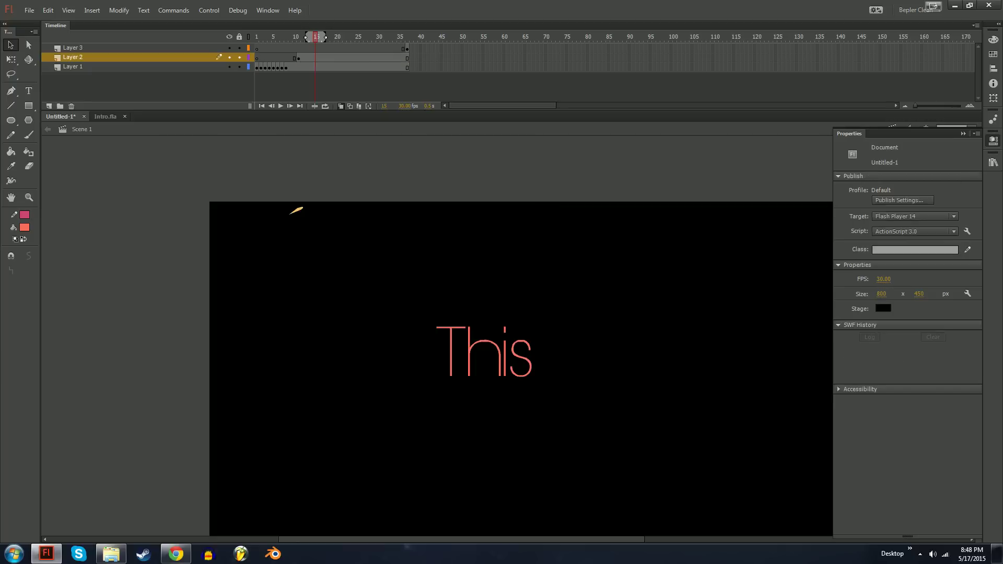
key(ctrl+z)
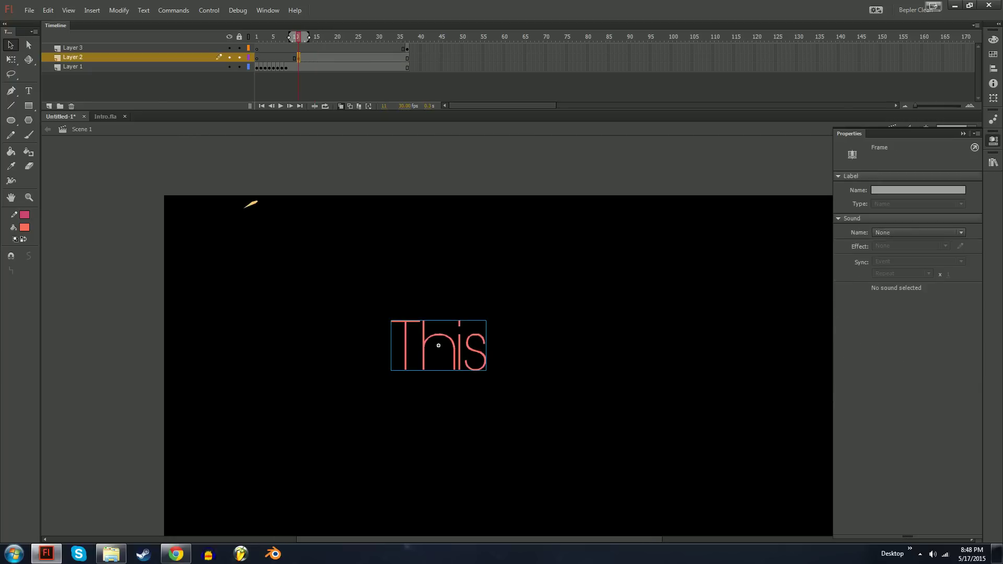
Move Layer 3's keyframe with the word "Animator" to frame 23
key(ctrl+z)
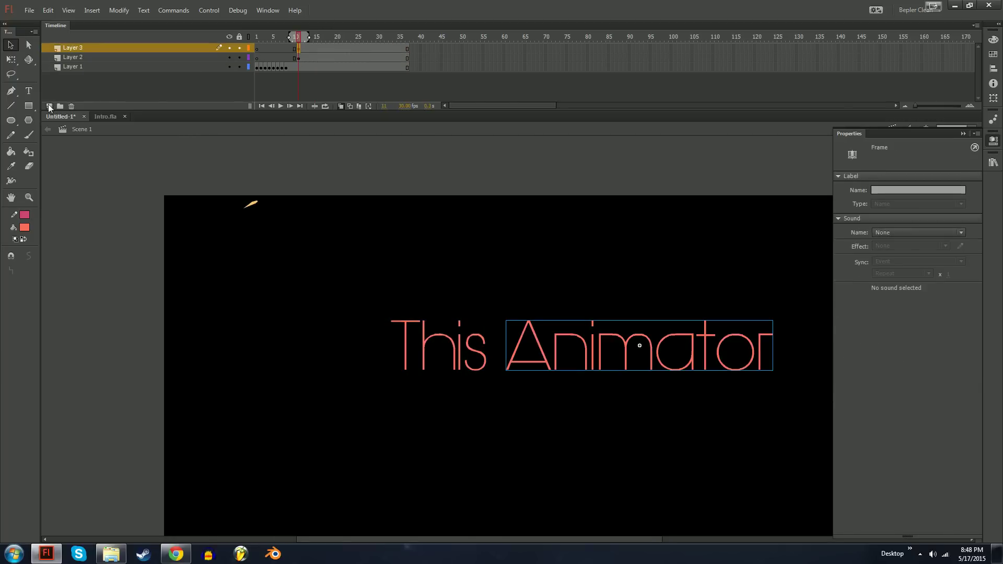
key(ctrl+z)
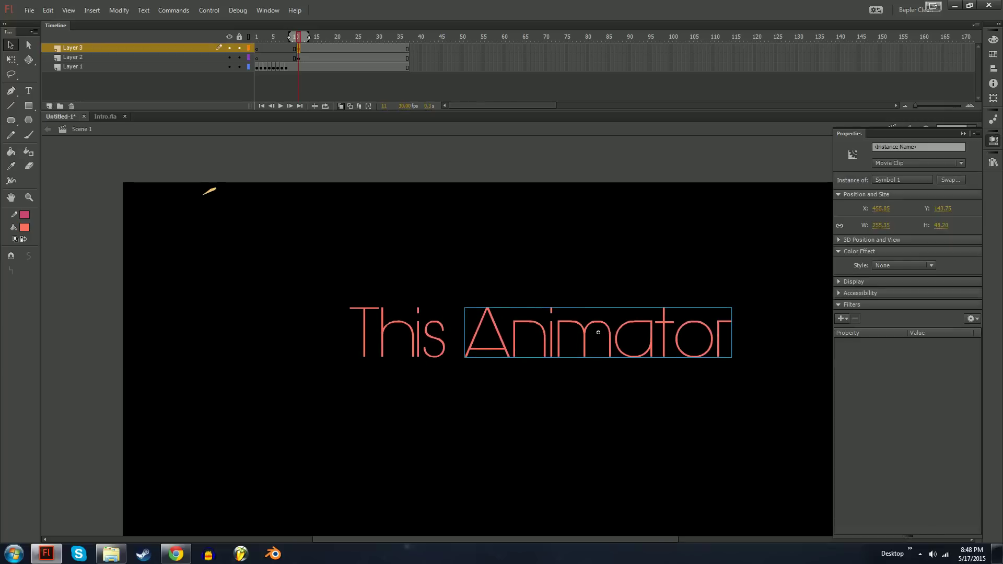
key(ctrl+z)
key(ctrl+z)
key(ctrl+z)
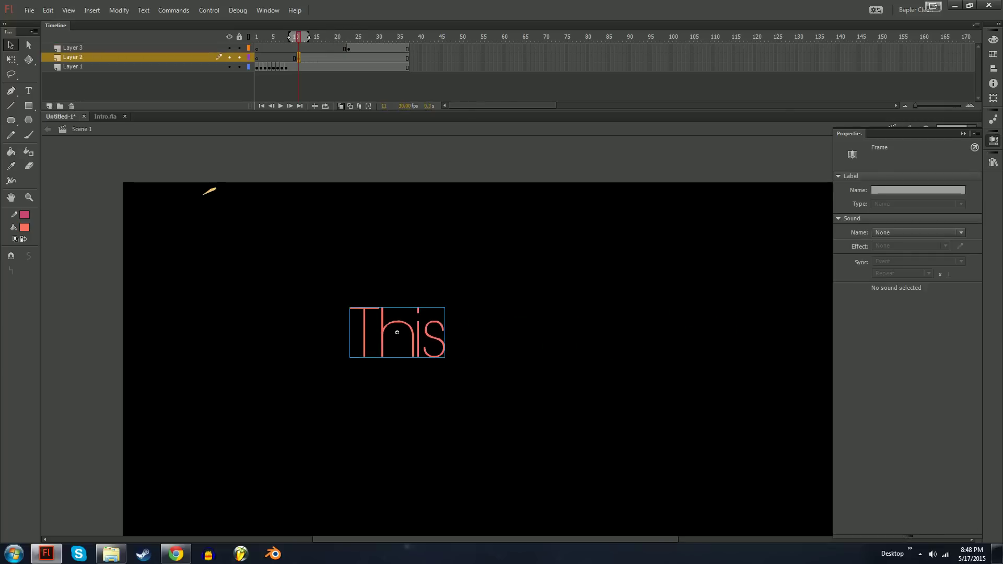
Place the transformation point of "This" to the right of the word and rotate it slightly clockwise in a new frame 12 keyframe
click(397, 332)
key(q)
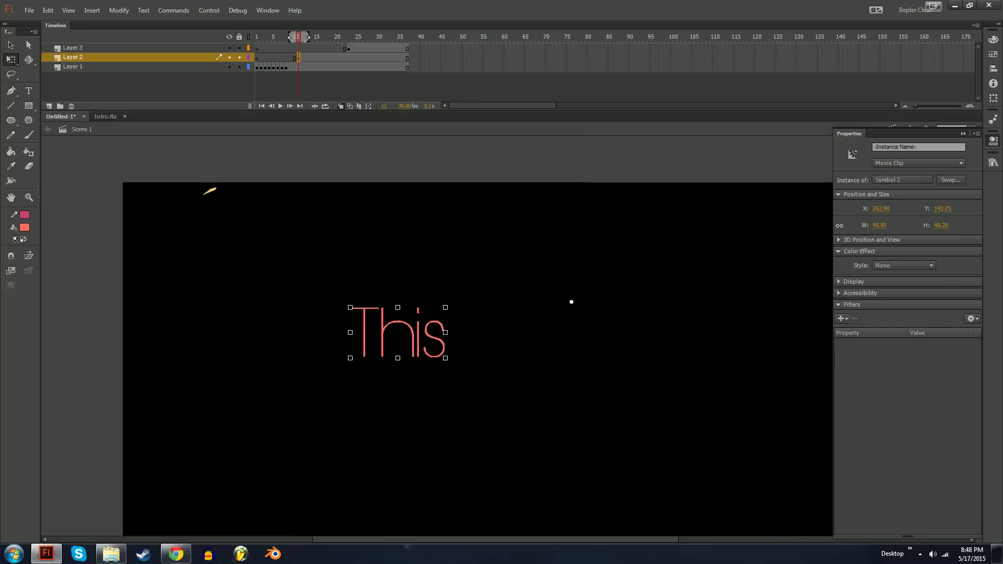
key(period)
key(ctrl+equal)
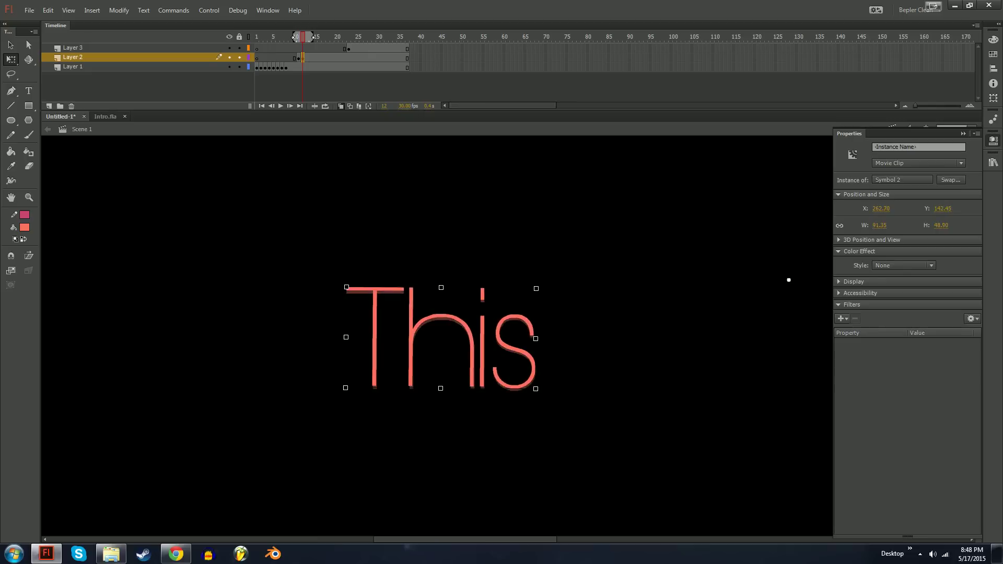
Add keyframes at frames 13, 14 and 15, swinging "This" progressively further clockwise and upward around its offset transformation point
key(period)
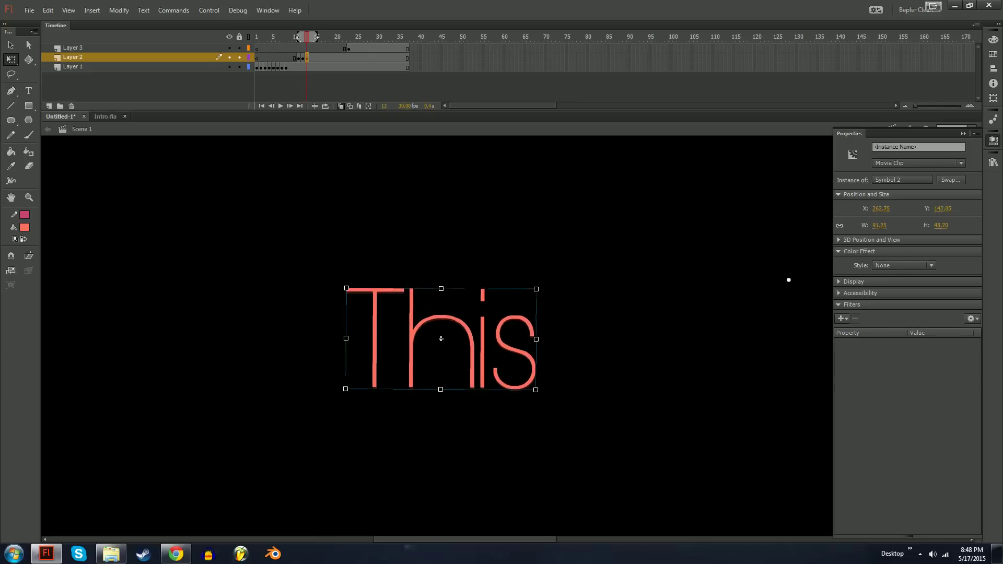
key(period)
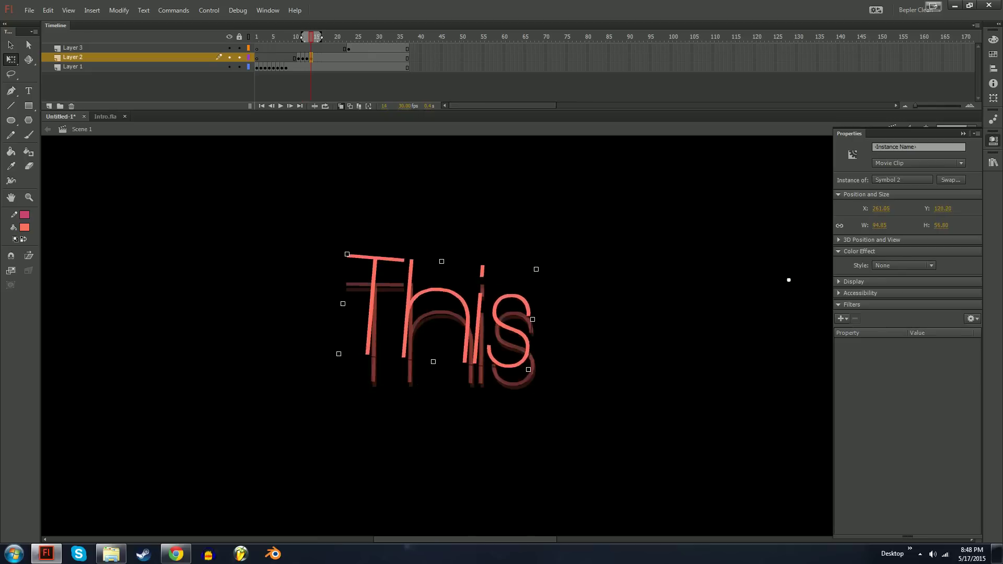
key(period)
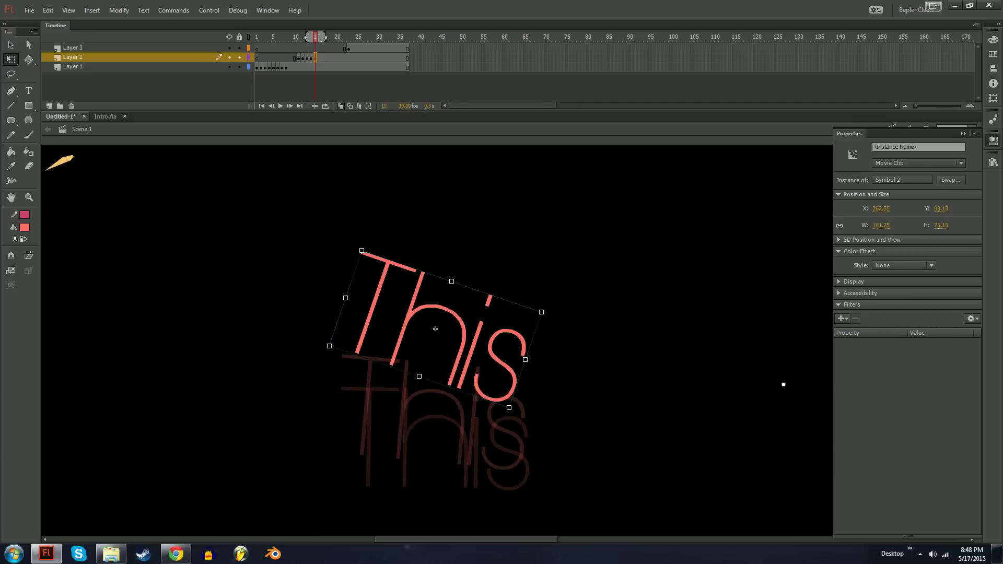
Add a keyframe at frame 16 with "This" rotated further and shrunk to about 82 by 80 px
key(period)
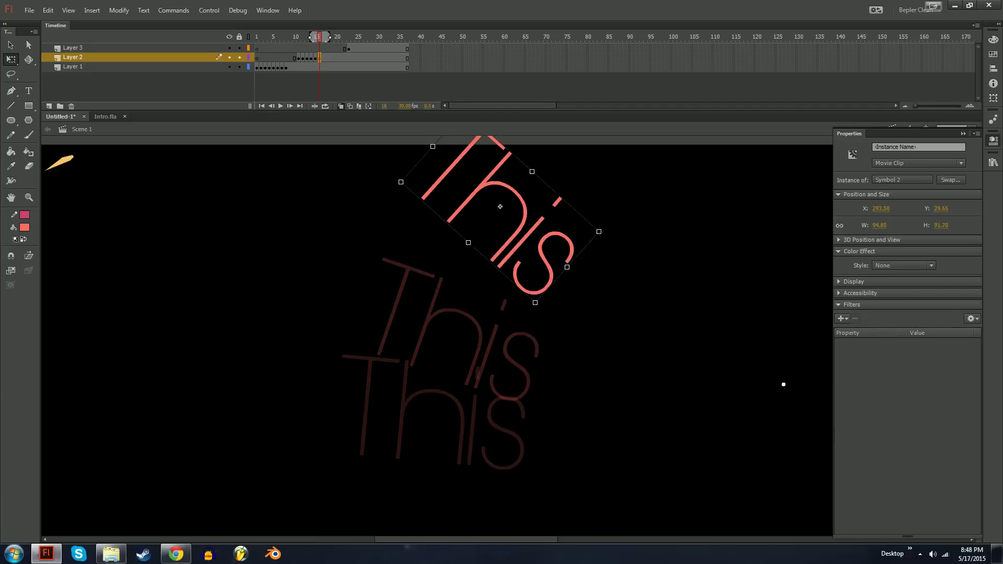
key(ctrl+z)
key(ctrl+y)
key(ctrl+z)
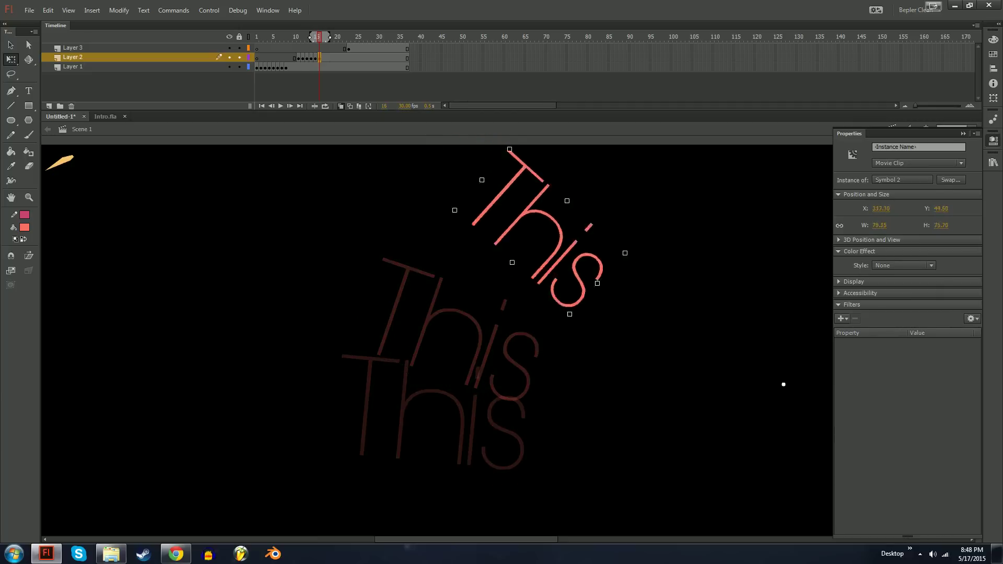
key(ctrl+y)
Add a keyframe at frame 17 with "This" rotated almost vertical and shrunk to about 28 by 47 px near the stage's top edge
key(period)
drag(783, 384, 651, 466)
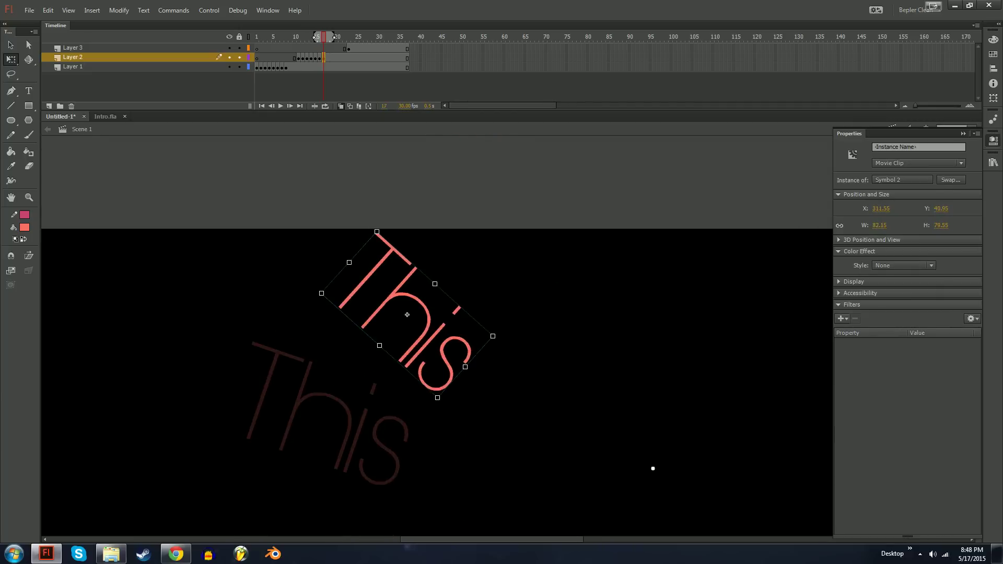
key(ctrl+y)
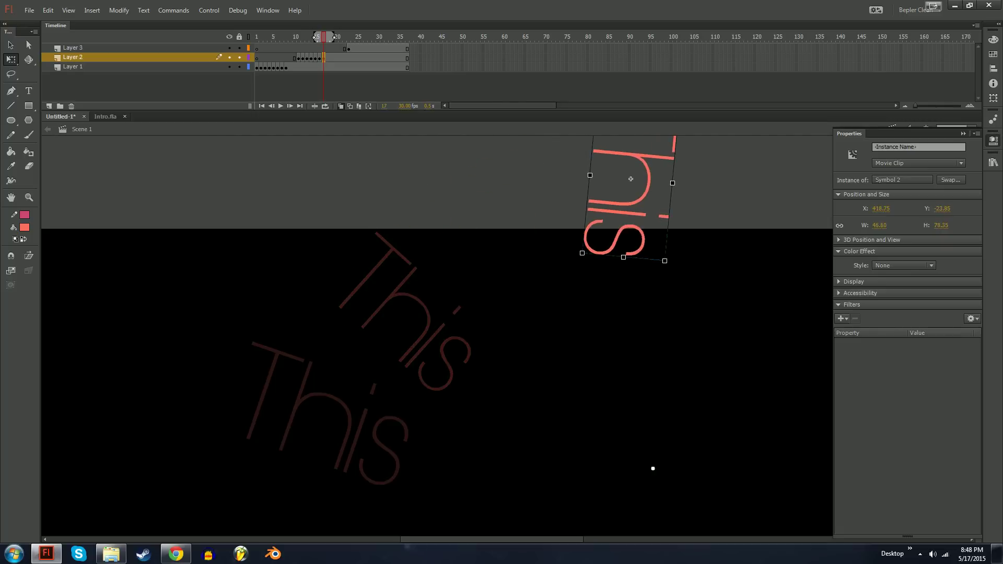
key(ctrl+y)
key(ctrl+y)
key(ctrl+y)
key(ctrl+y)
key(ctrl+y)
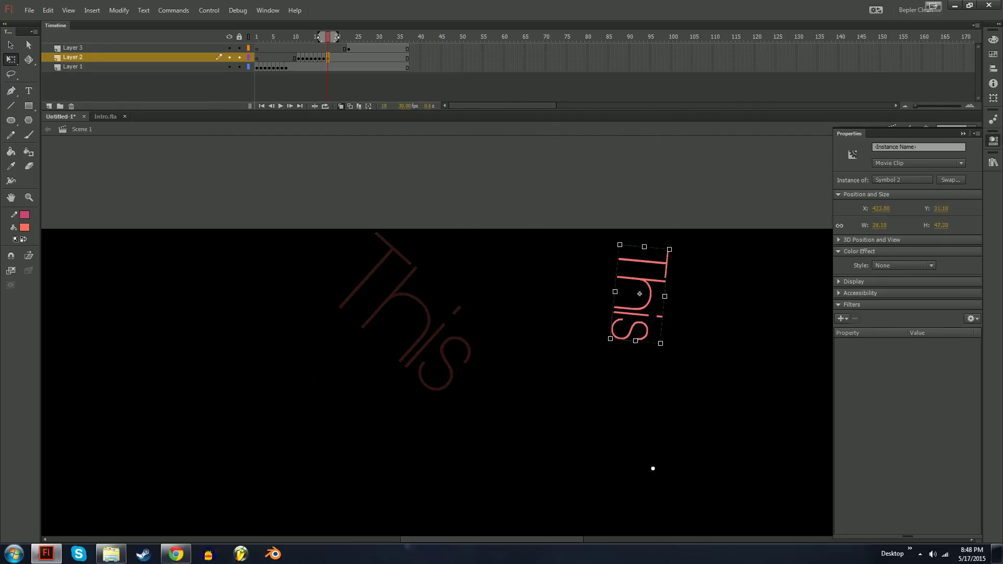
Turn "This" upside down and shrink it further along its arc in frame 18, ending it with a blank keyframe at frame 19
key(ctrl+y)
key(ctrl+y)
drag(653, 468, 432, 378)
key(ctrl+y)
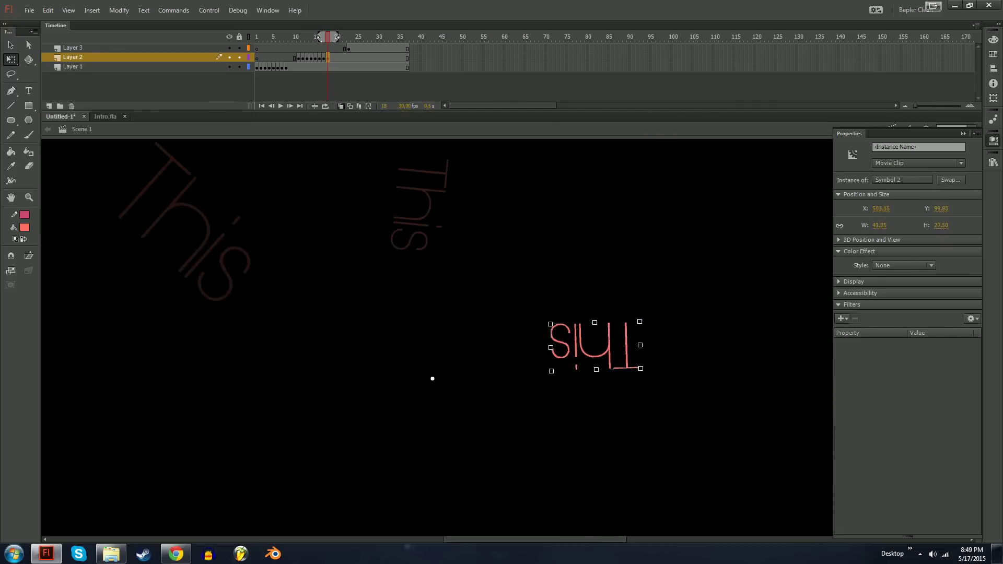
key(ctrl+y)
click(432, 378)
key(ctrl+minus)
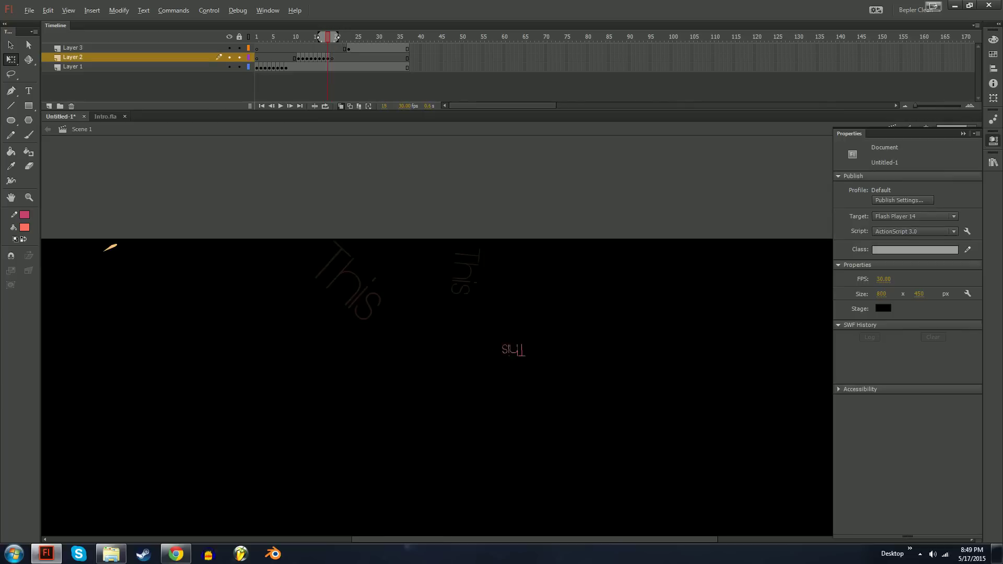
Review the swinging animation of the word "This" on Layer 2
key(ctrl+z)
key(ctrl+z)
key(ctrl+z)
key(ctrl+z)
key(ctrl+z)
key(ctrl+z)
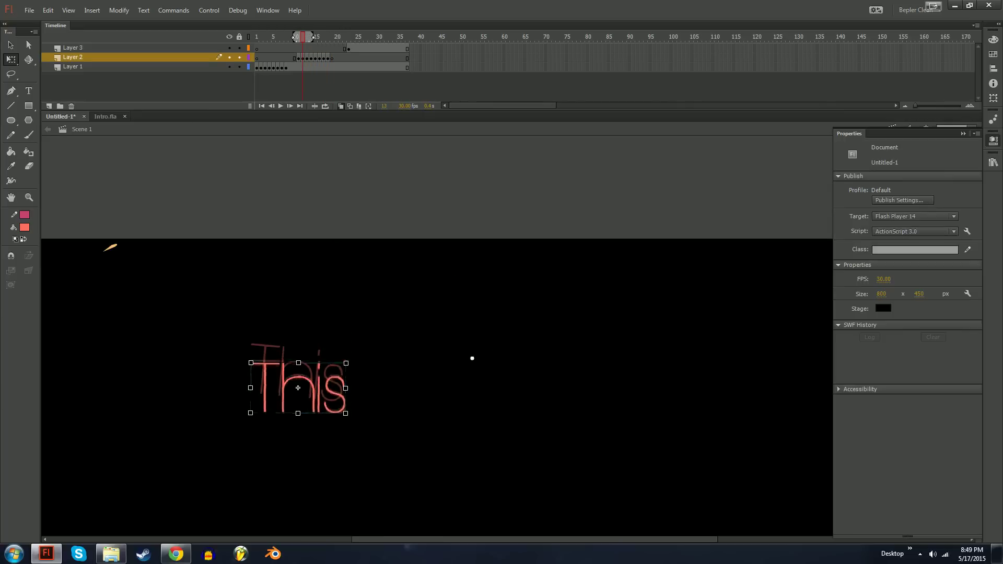
Select the word "Animator" at frame 23 on Layer 3 and place its transformation point to the left of the word
key(ctrl+y)
key(ctrl+y)
key(ctrl+y)
key(ctrl+y)
key(ctrl+y)
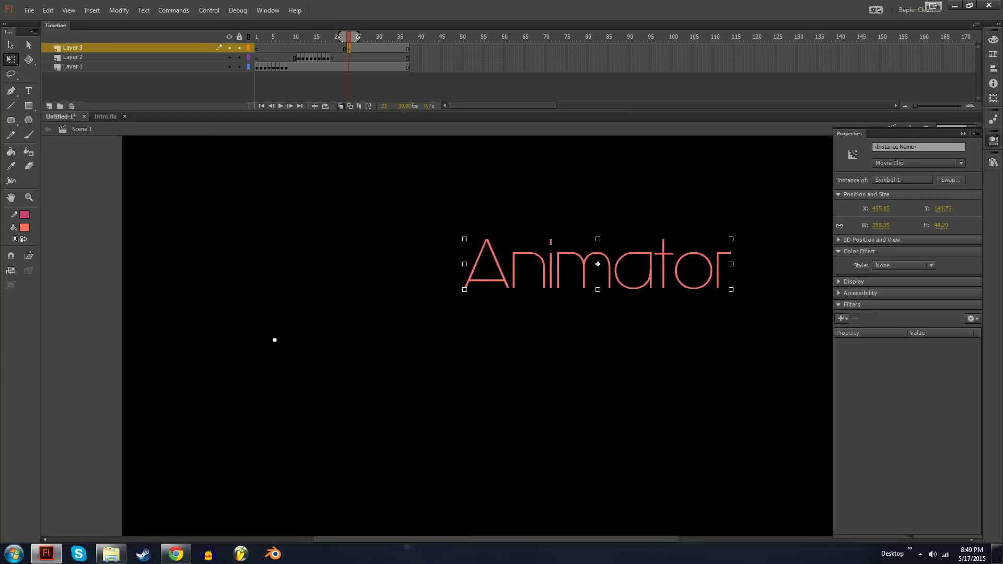
Add keyframes at frames 24 and 25 on Layer 3, rotating "Animator" slightly further clockwise in each one
key(period)
key(ctrl+equal)
scroll(437, 334, right, 5)
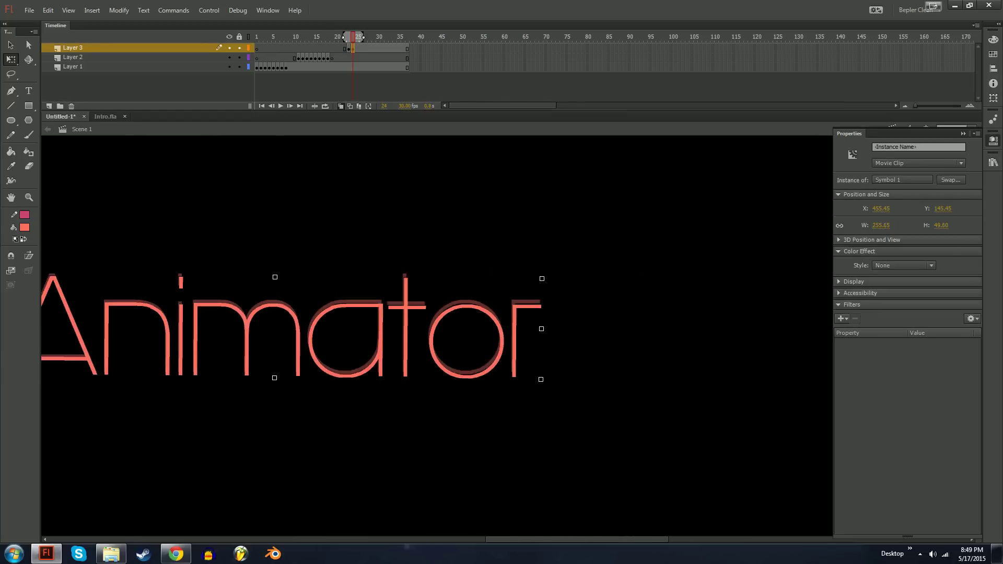
key(ctrl+z)
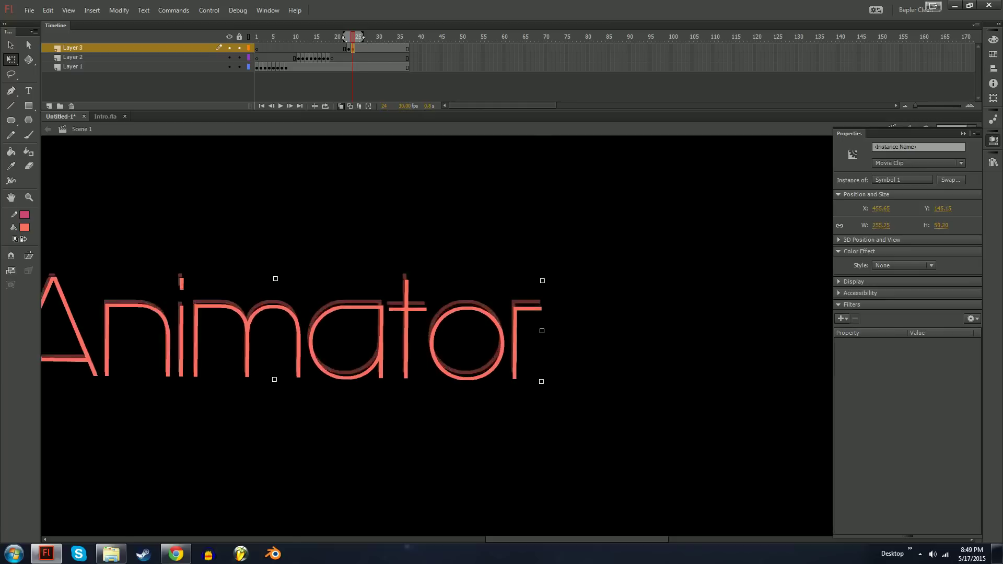
key(ctrl+y)
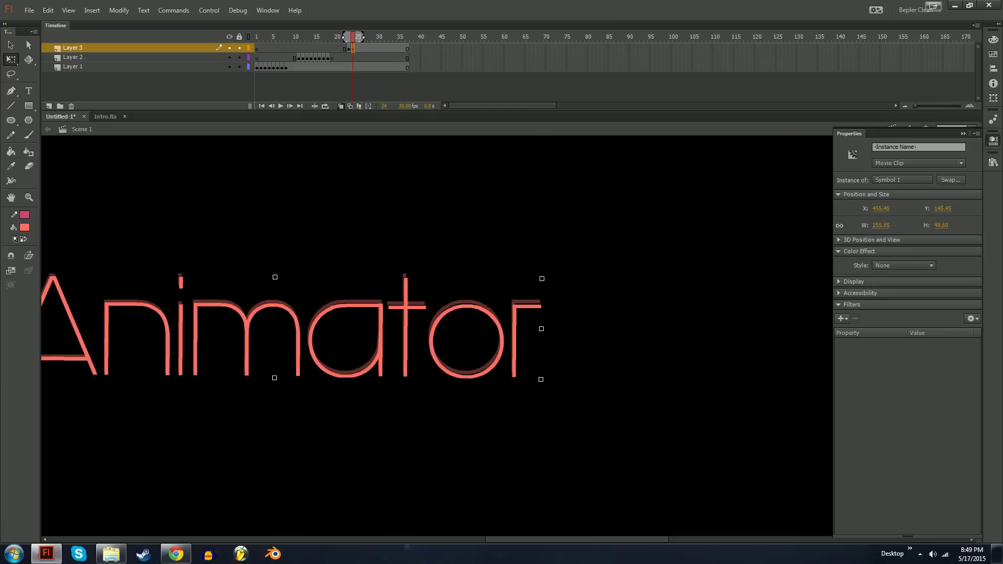
scroll(320, 313, down, 1)
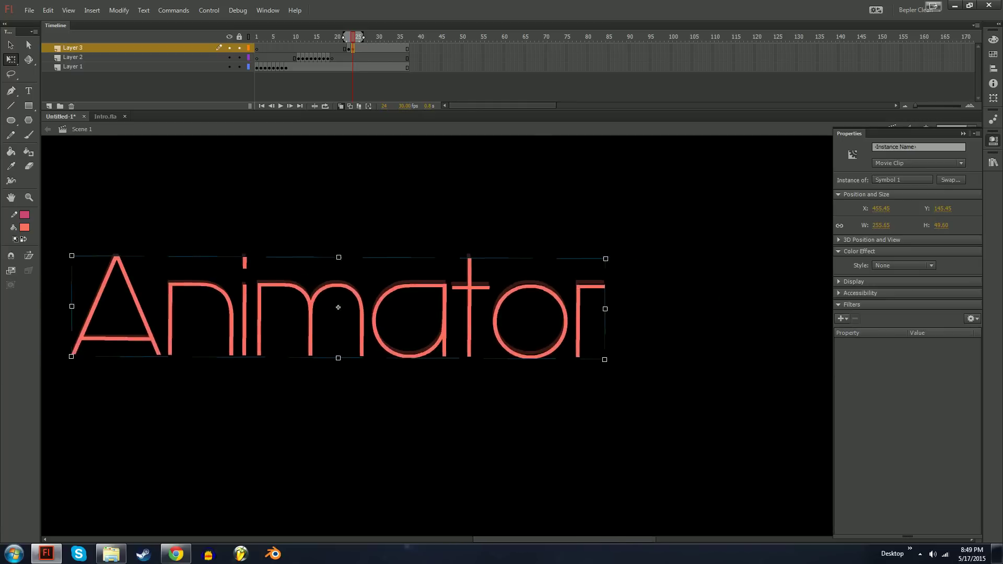
key(period)
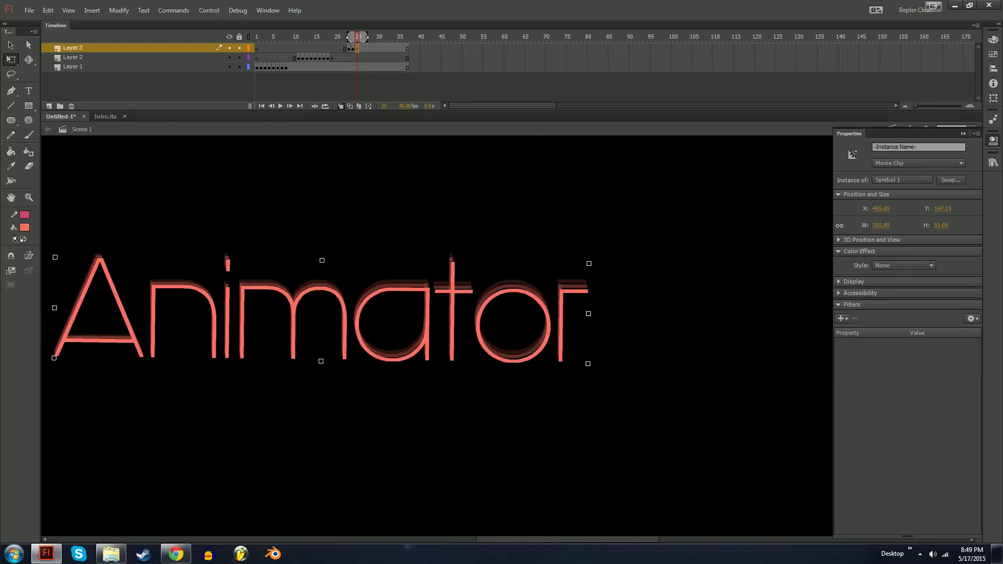
Add keyframes at frames 26 and 27 on Layer 3, rotating "Animator" further clockwise and lowering it in each one
key(period)
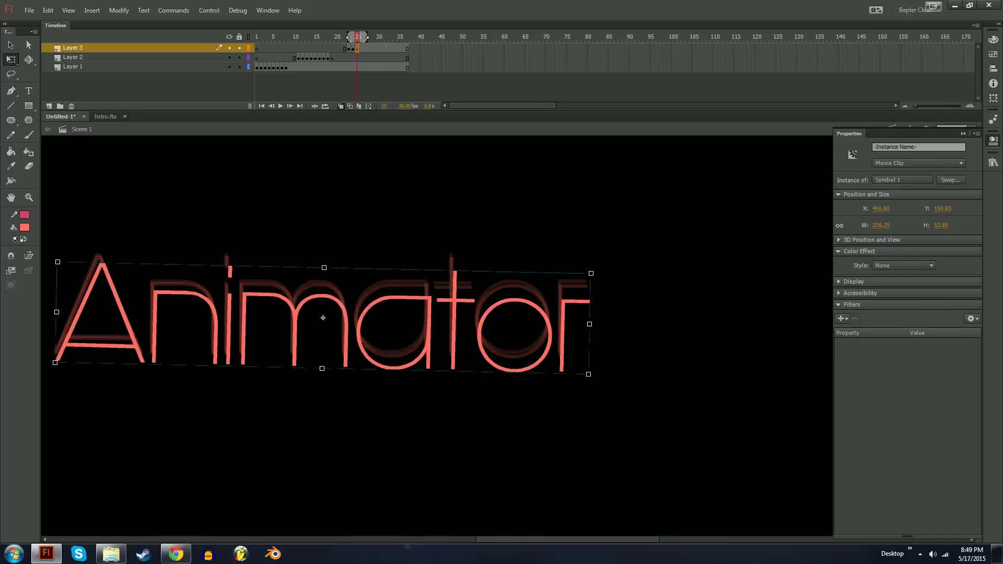
drag(323, 317, 329, 357)
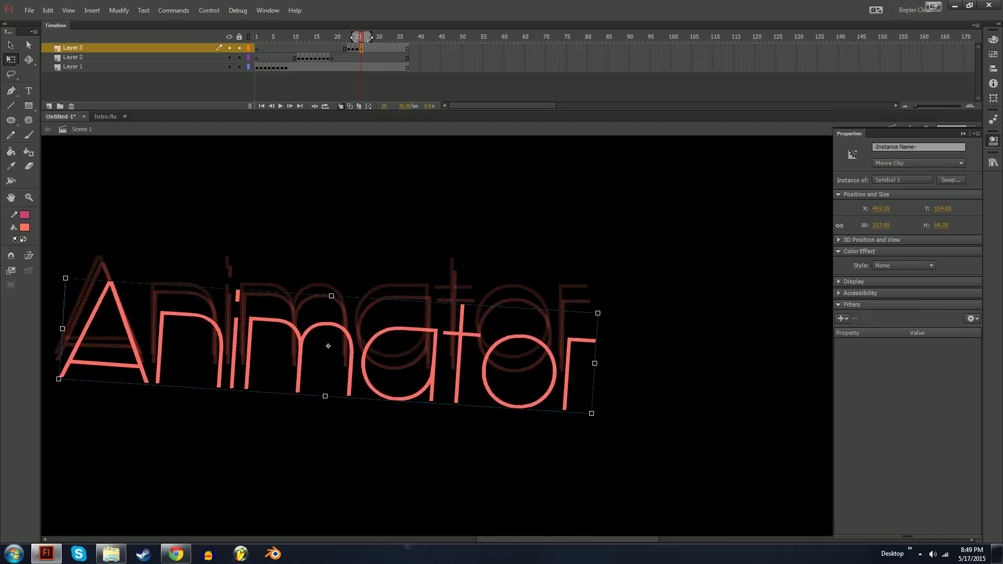
scroll(457, 257, down, 2)
key(period)
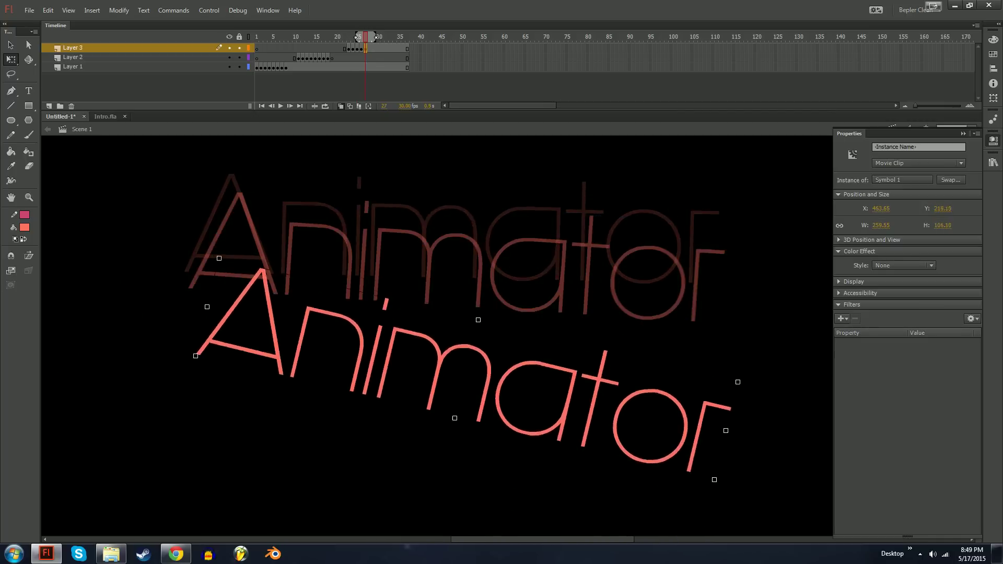
Add a keyframe at frame 28 on Layer 3 and swing "Animator" further clockwise and down along its arc
key(ctrl+minus)
scroll(178, 311, down, 1)
key(period)
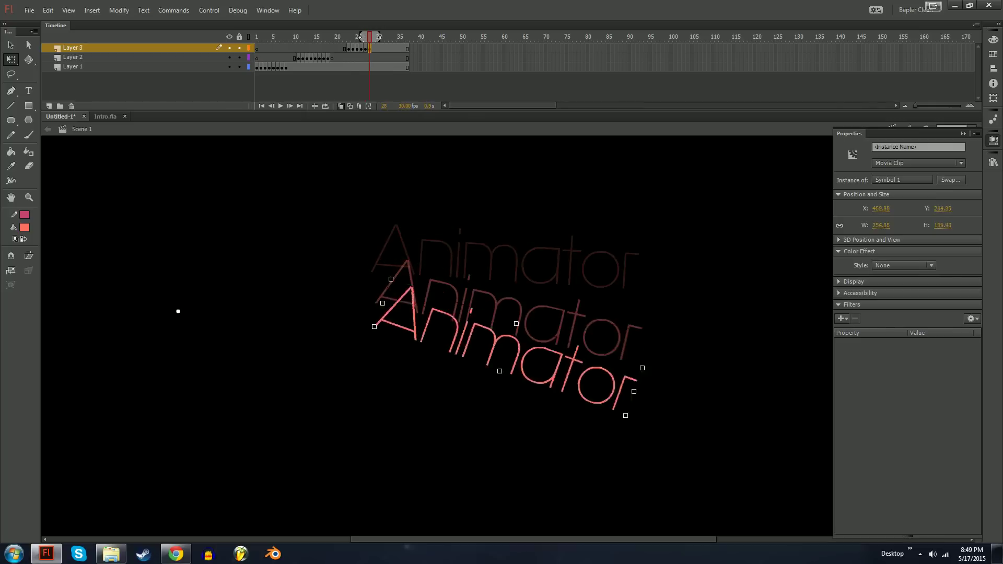
key(ctrl+z)
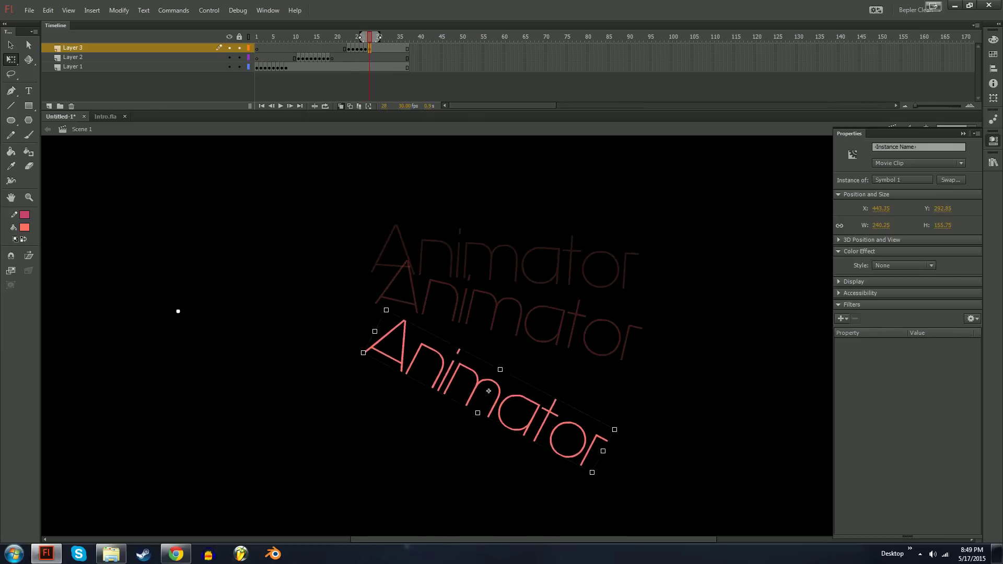
drag(178, 311, 310, 211)
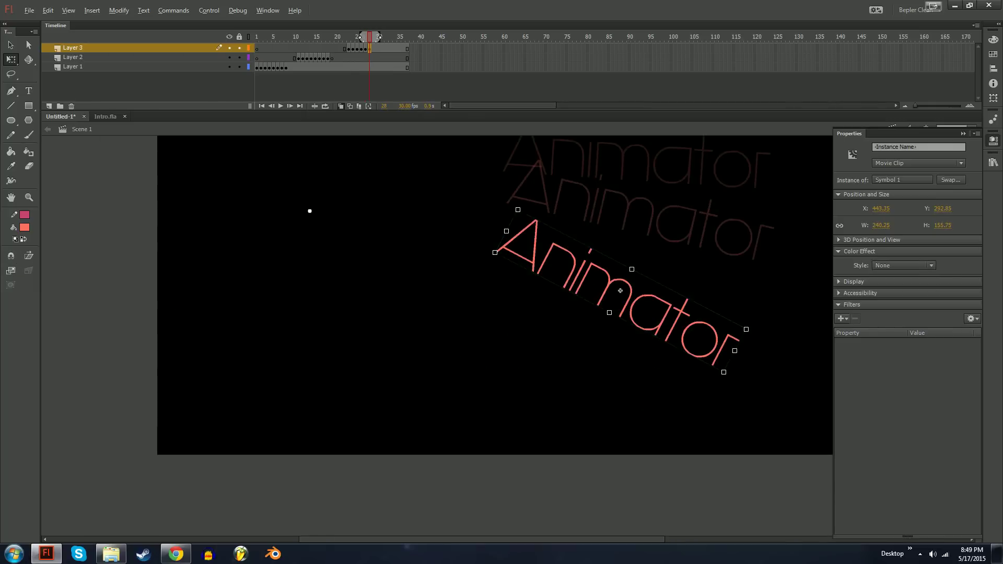
Swing "Animator" steeply downward and shrink it in a frame 29 keyframe, and scale the word down slightly in frame 28
key(period)
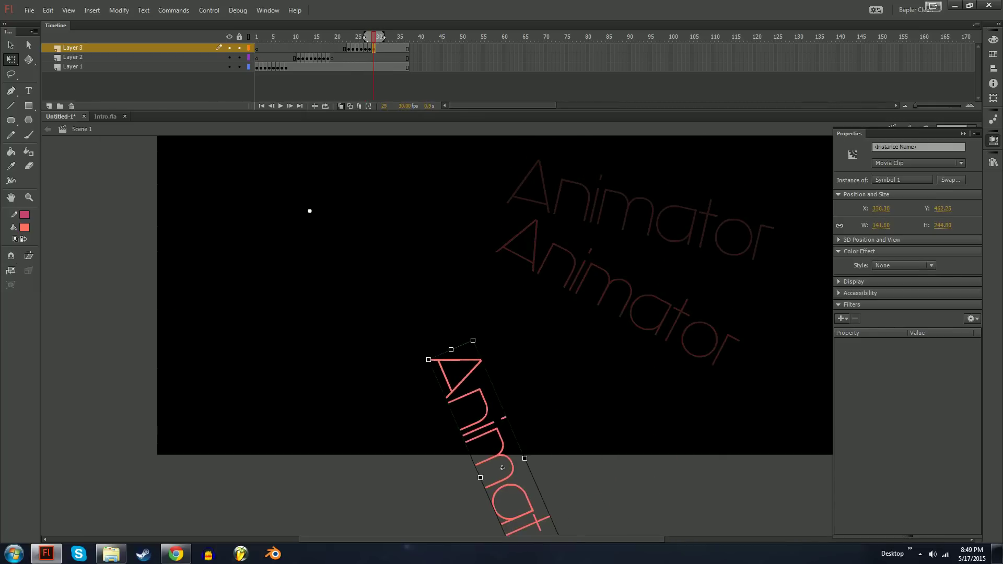
drag(502, 468, 452, 308)
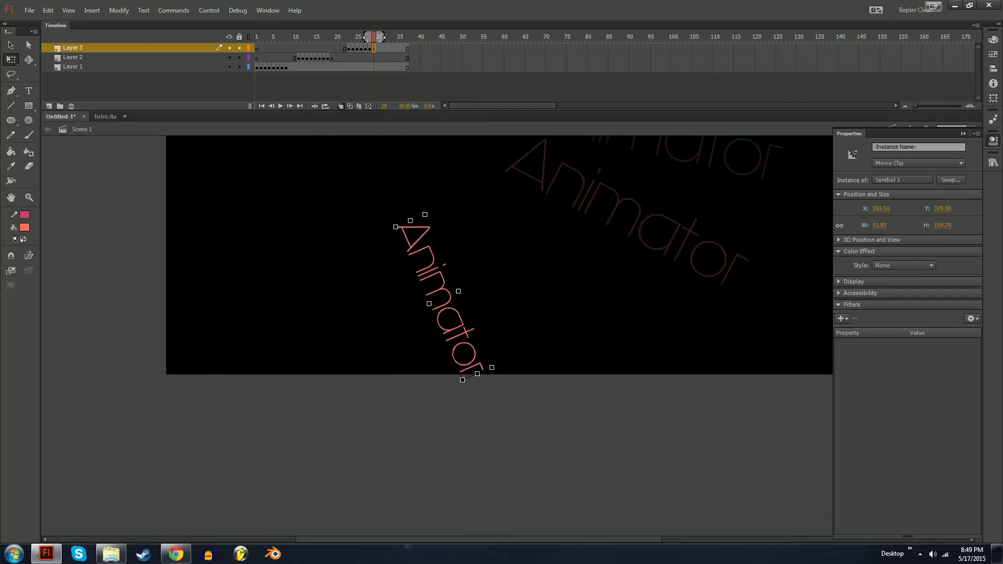
key(comma)
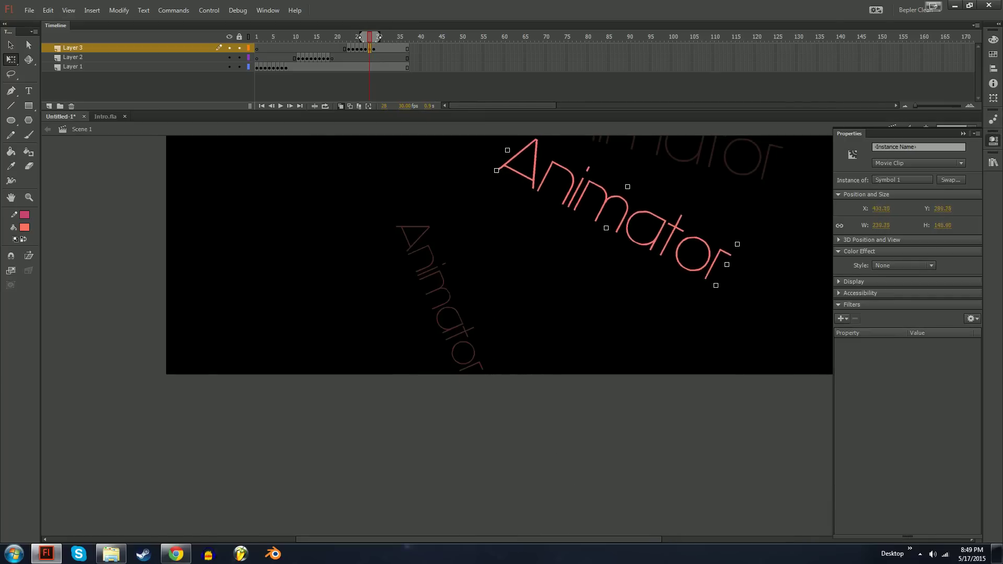
drag(629, 210, 638, 280)
Add a keyframe at frame 30, turning "Animator" past vertical and shrinking it to a small word below and left of the white guide dot
key(period)
key(period)
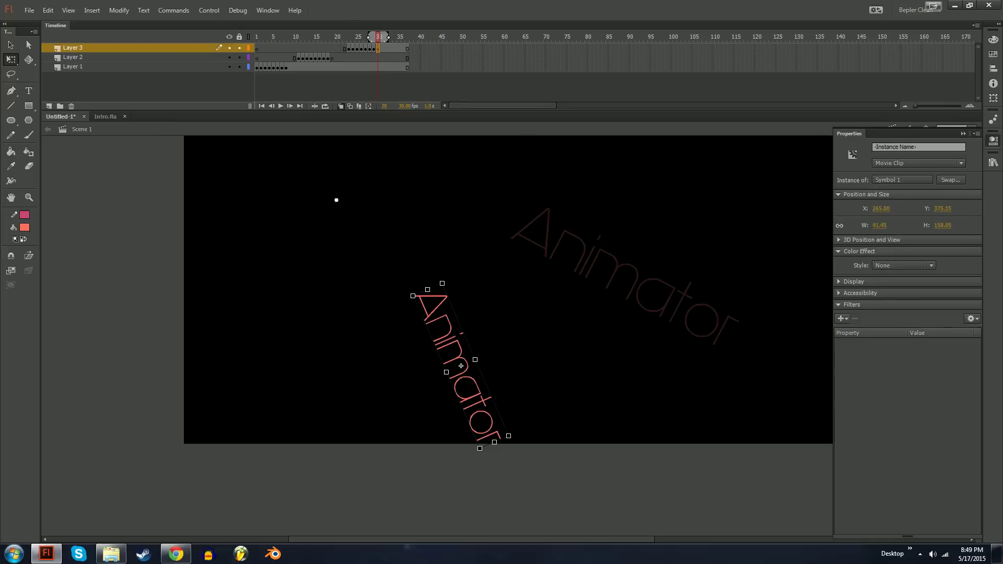
key(ctrl+z)
key(ctrl+z)
key(ctrl+z)
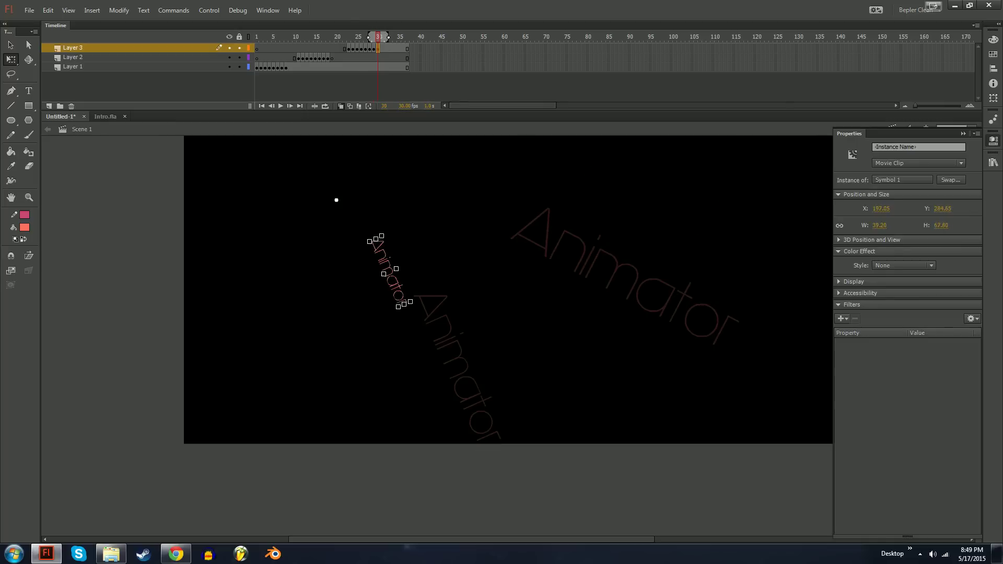
key(ctrl+z)
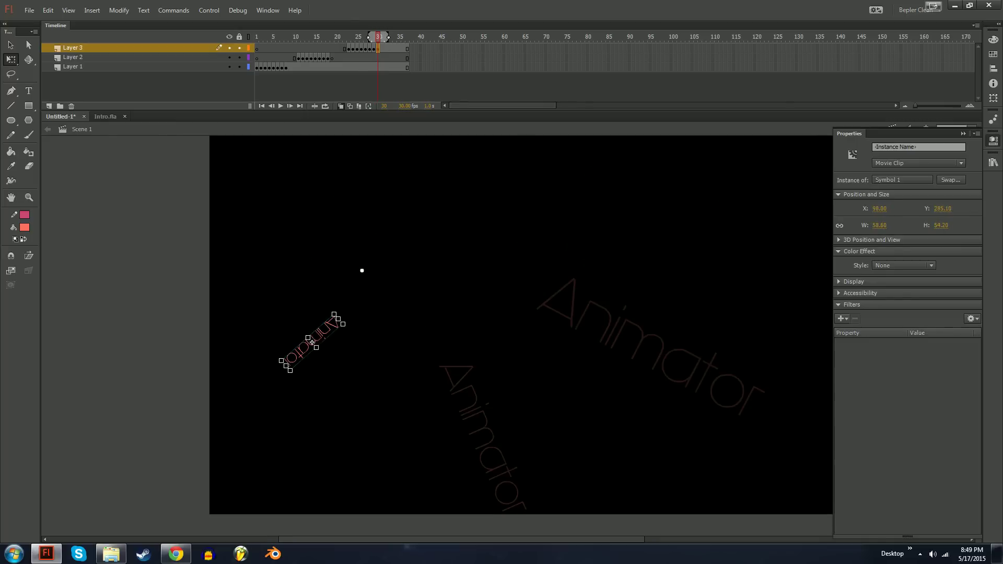
Shrink "Animator" to a tiny size near the end of its arc in frame 31, add a blank keyframe at frame 32, and play the animation
key(period)
key(ctrl+z)
key(ctrl+z)
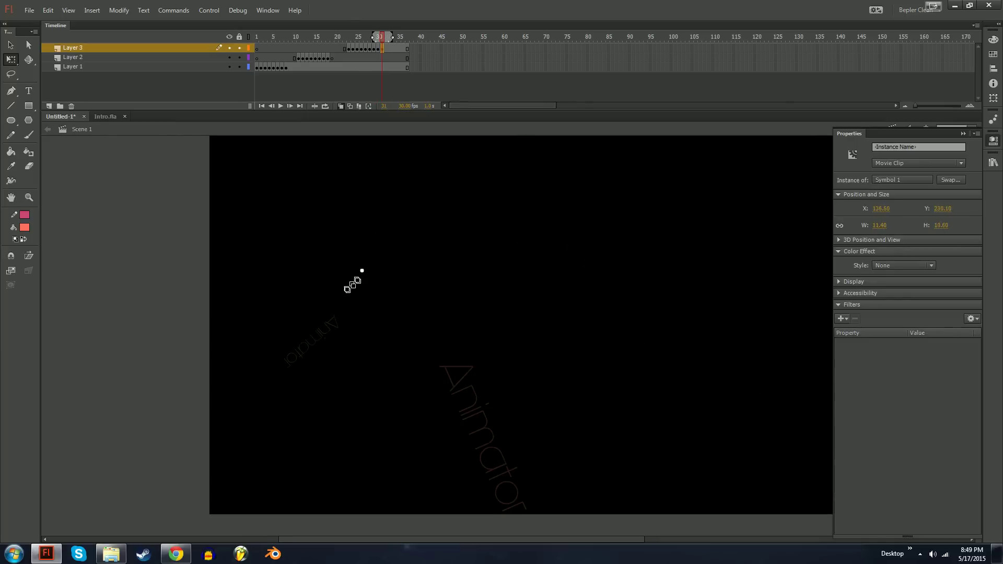
key(ctrl+z)
key(ctrl+z)
key(ctrl+z)
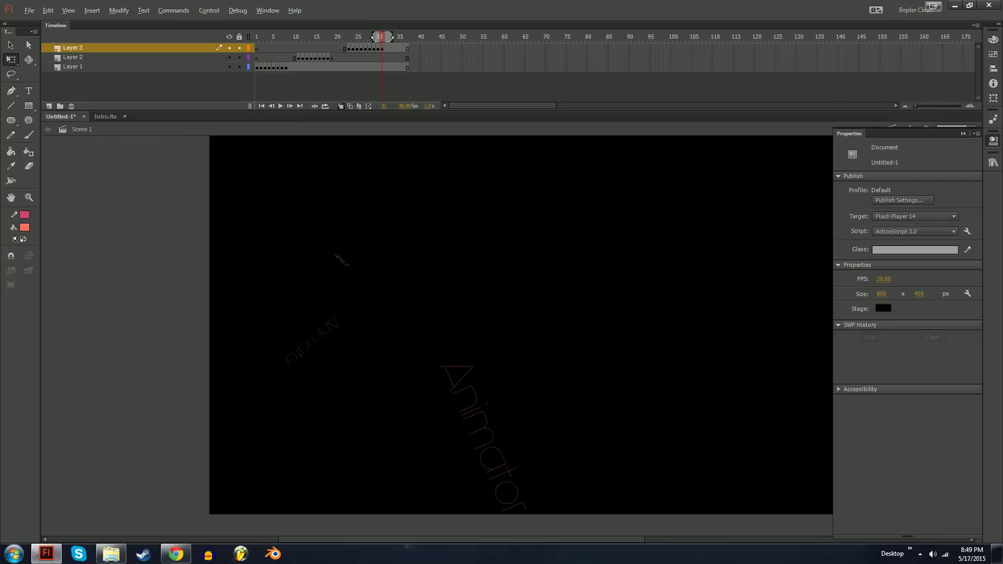
key(period)
key(Return)
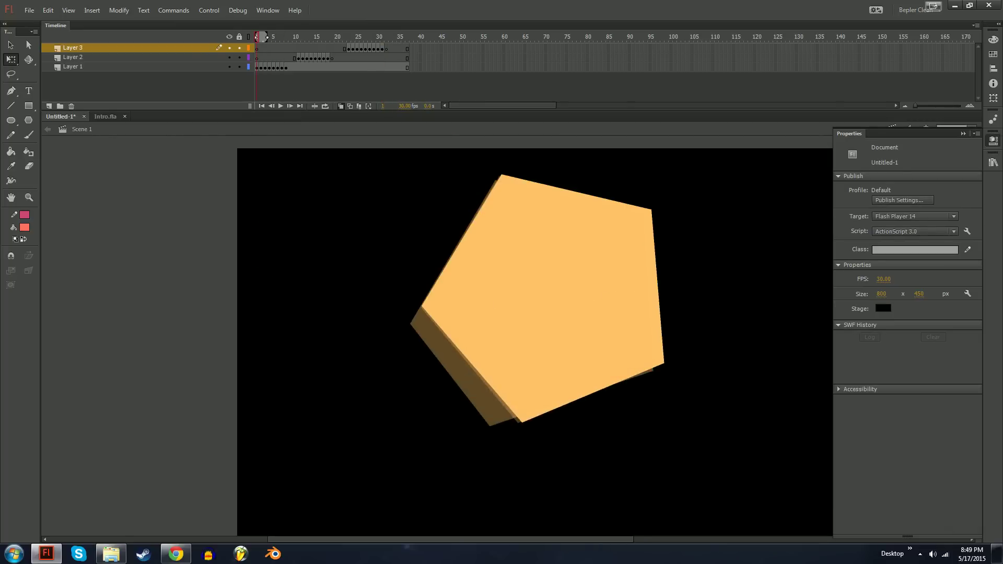
key(F5)
key(F5)
key(F5)
key(F5)
key(period)
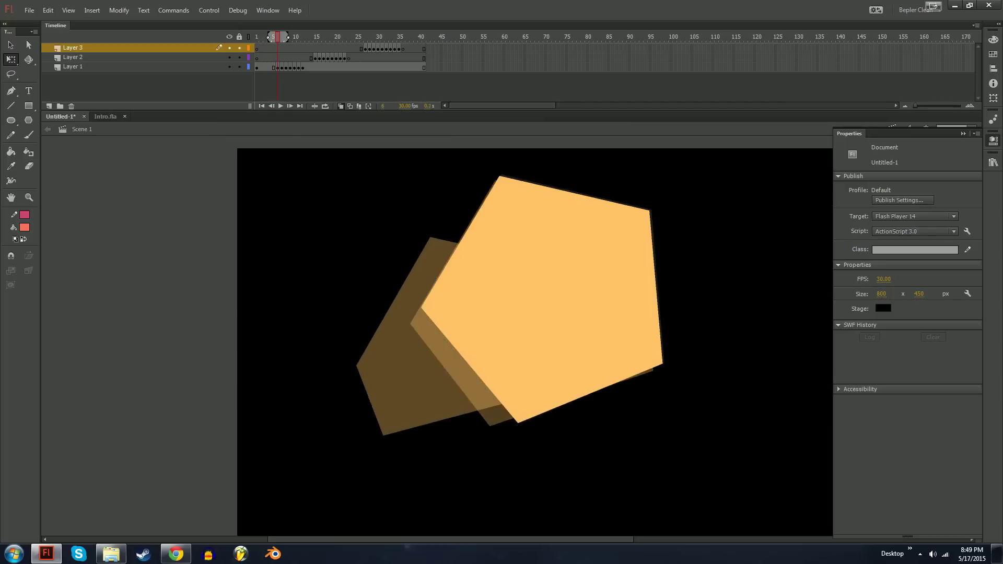
key(ctrl+z)
key(ctrl+z)
key(ctrl+z)
key(ctrl+z)
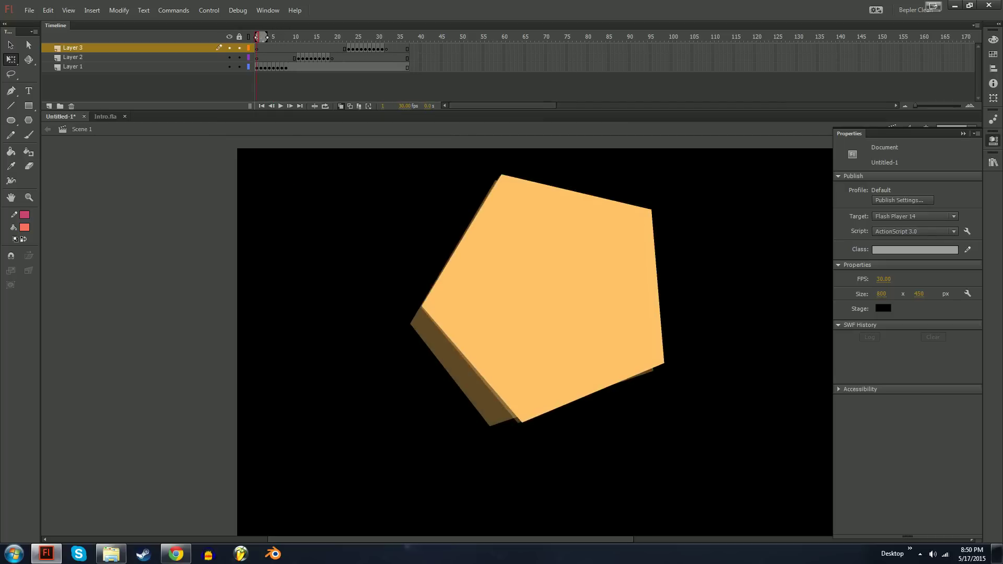
Reverse all the frames on Layers 1, 2 and 3 and scrub through the reversed animation
drag(407, 47, 256, 67)
right_click(328, 60)
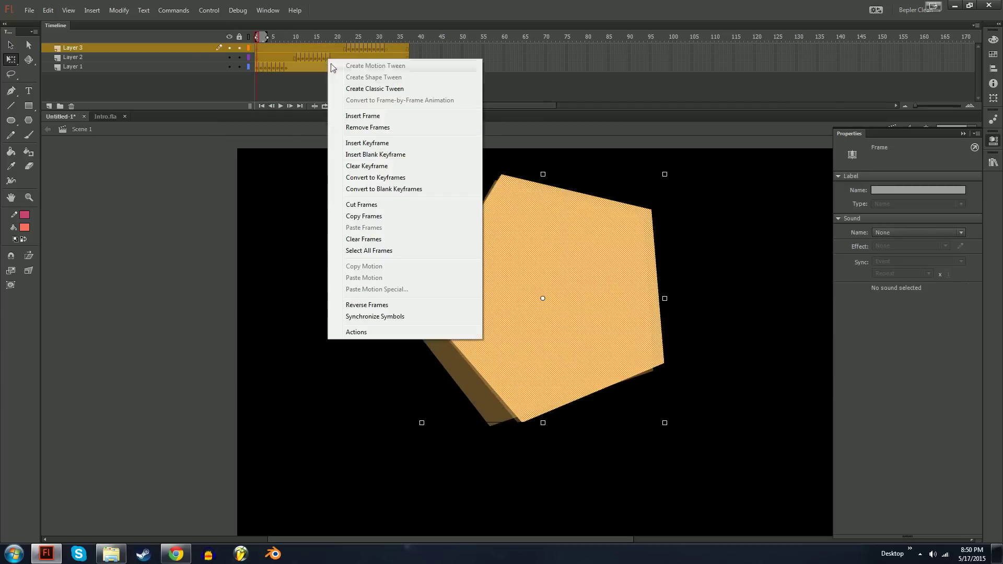
click(367, 306)
click(292, 36)
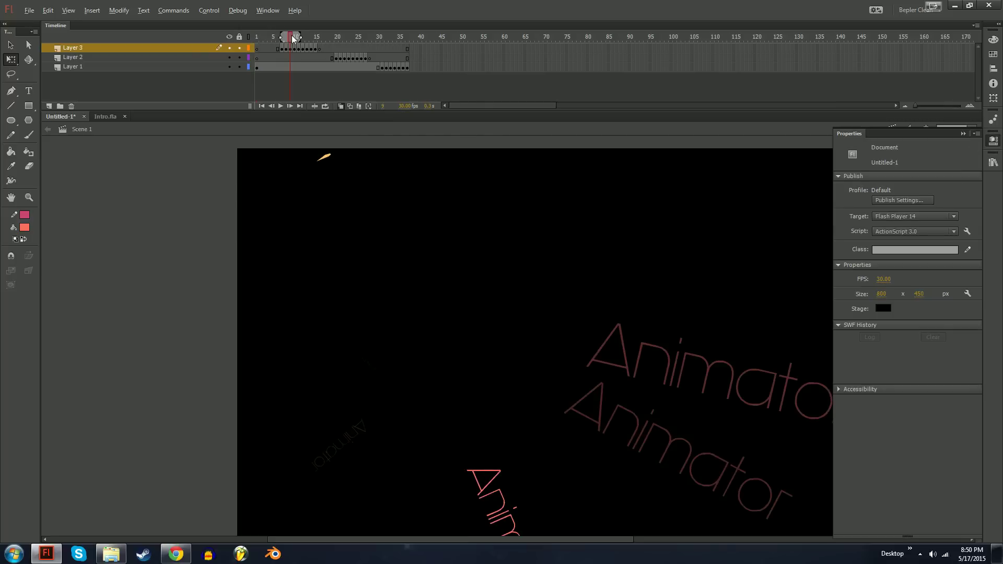
drag(294, 36, 294, 57)
Insert extra frames between the "Animator" keyframes on Layer 3, holding the later poses progressively longer
click(294, 48)
key(F5)
key(F5)
key(F5)
key(F5)
key(F5)
key(F5)
key(F5)
key(F5)
key(F5)
key(F5)
key(F5)
key(F5)
key(shift+F5)
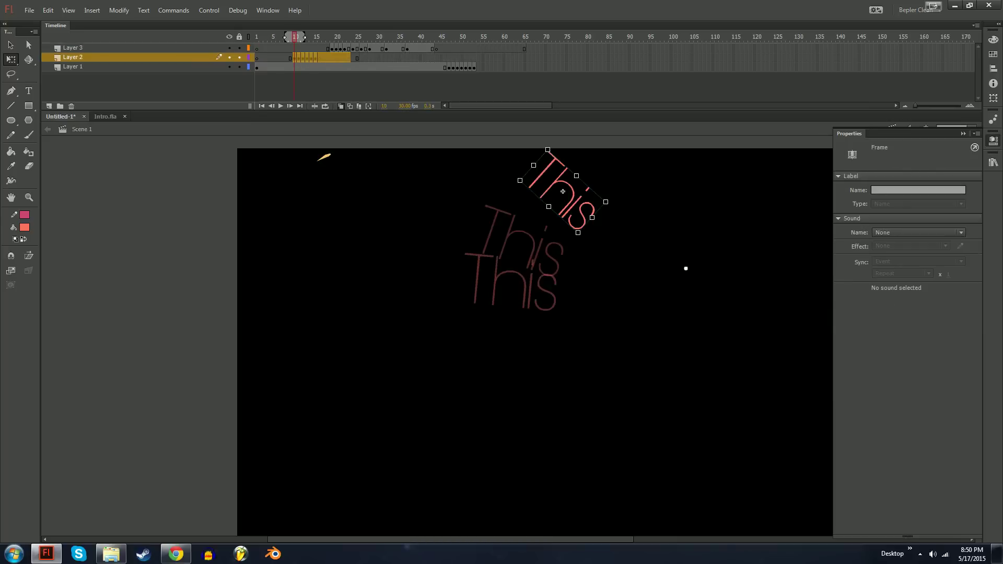
Move the "This" keyframes on Layer 2 to start at frame 9 and lengthen the holds between the later ones
click(684, 268)
click(56, 26)
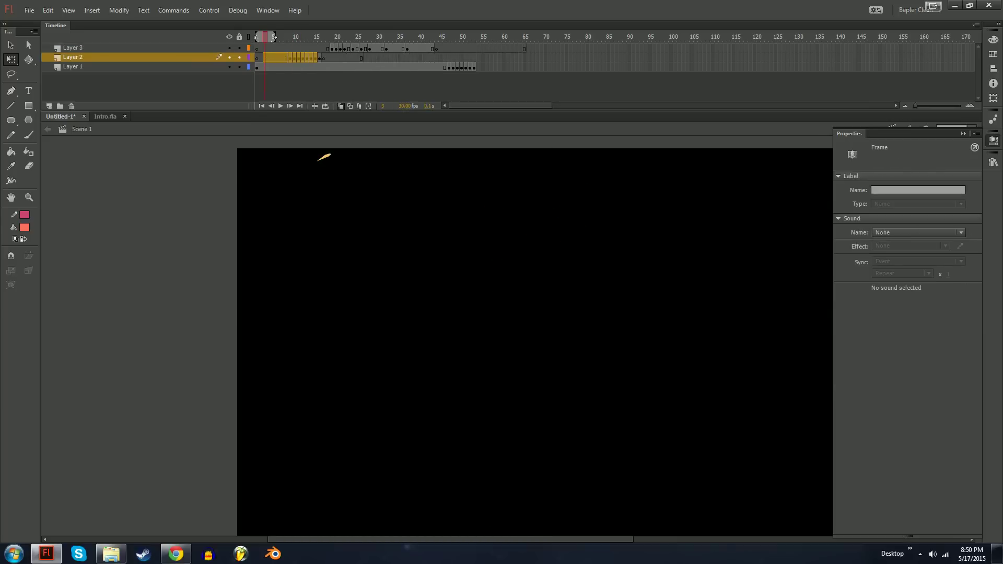
drag(55, 25, 190, 27)
click(285, 40)
key(Return)
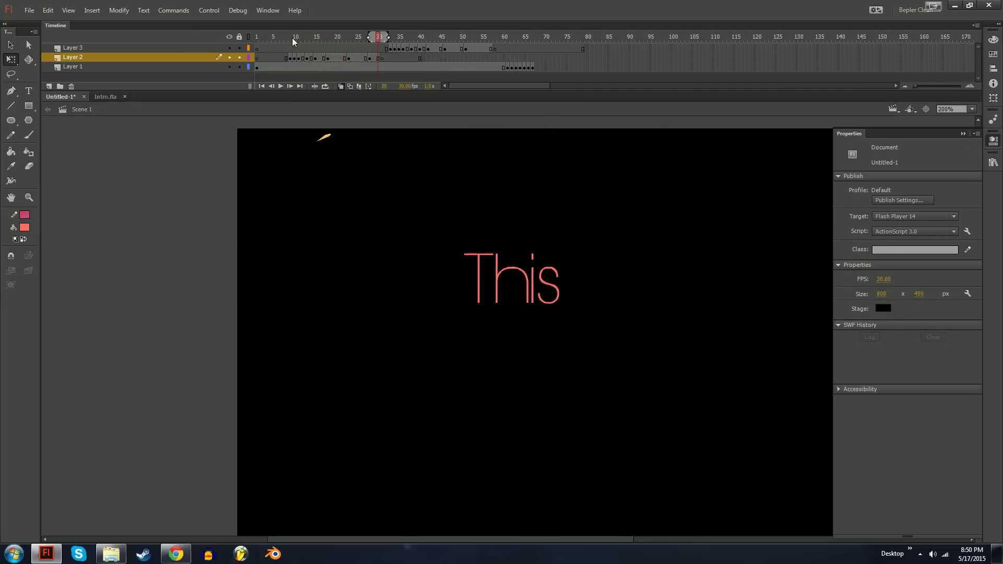
Move the "Animator" keyframes on Layer 3 to start at frame 24 and lengthen the holds between the pentagon keyframes on Layer 1
click(253, 48)
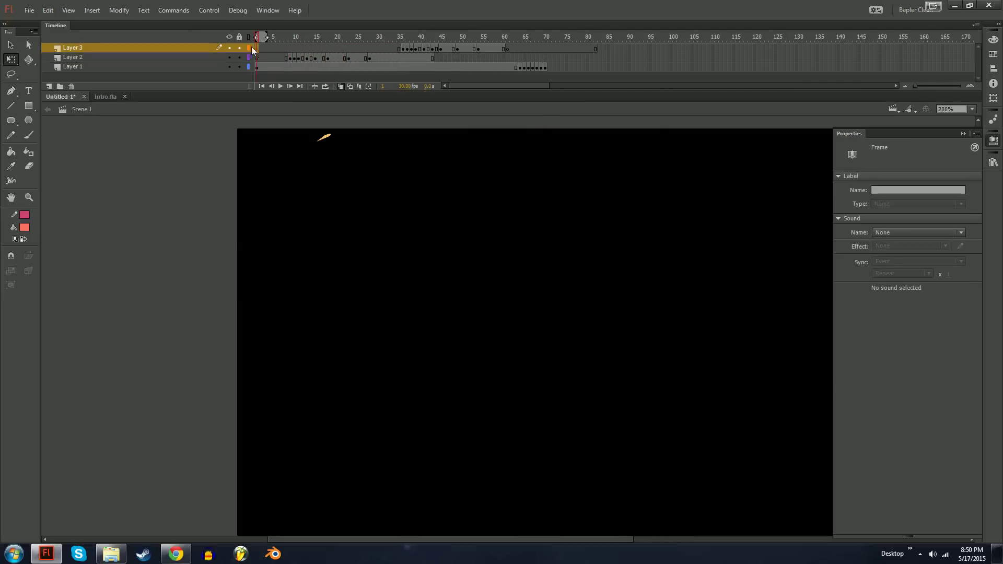
drag(266, 37, 321, 37)
click(521, 39)
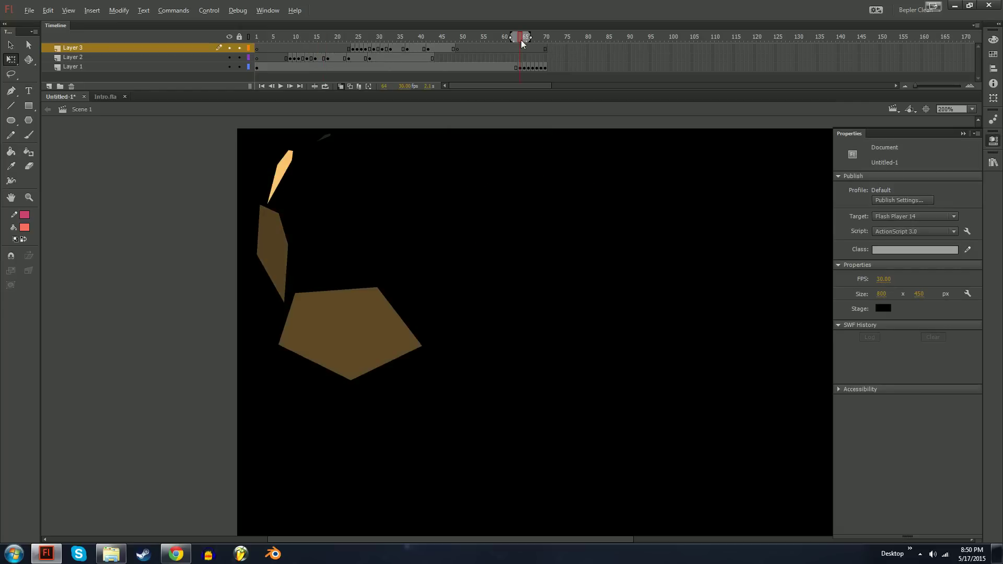
key(Return)
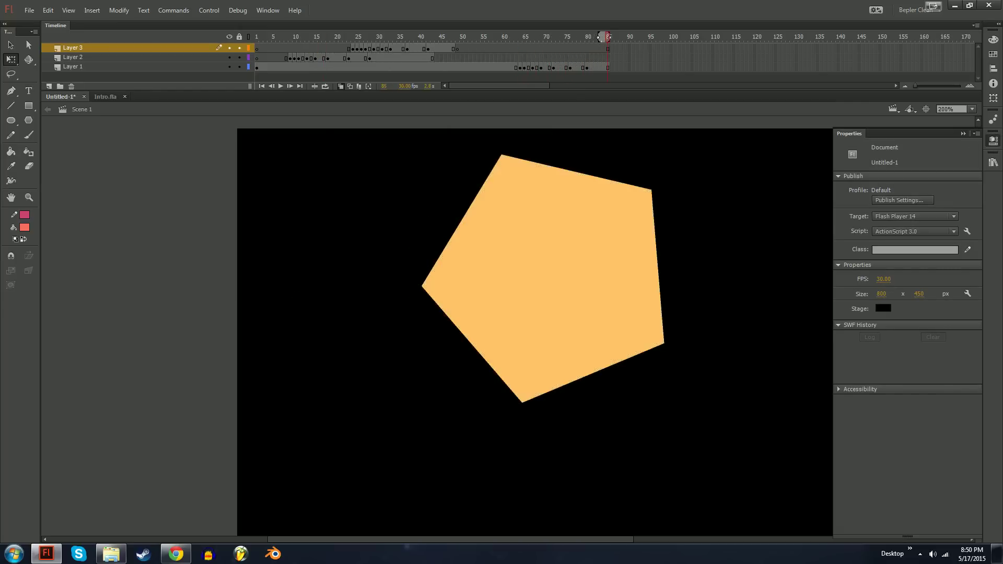
Clear the small pentagon sliver from the frames on Layer 1 that precede the pentagon's entrance at frame 63
click(505, 67)
key(period)
key(period)
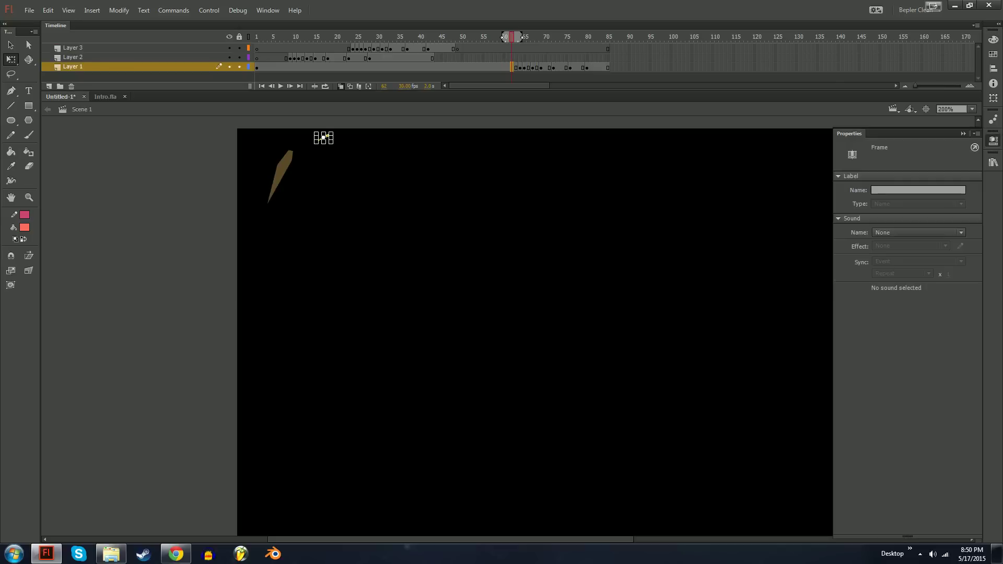
key(period)
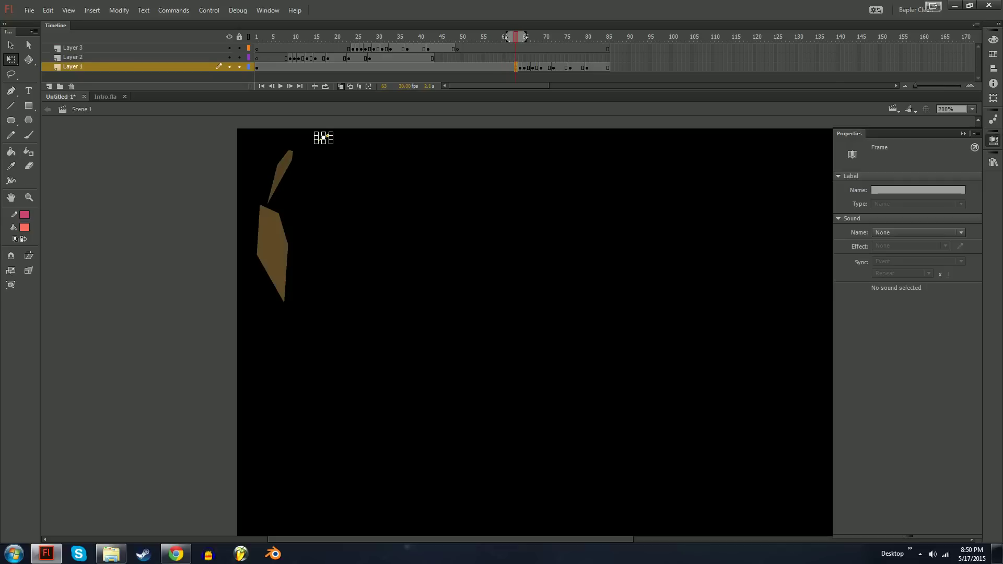
key(comma)
key(comma)
key(comma)
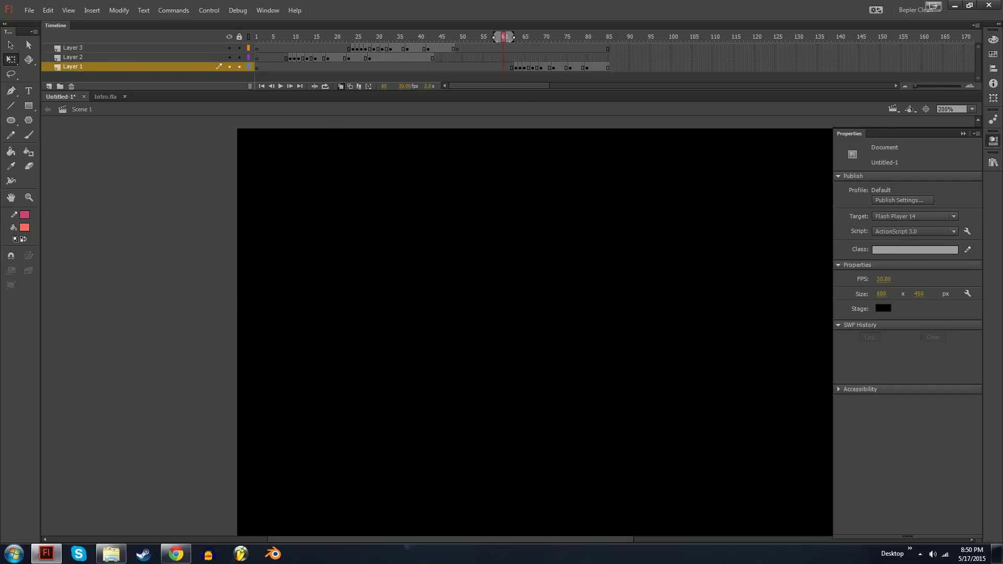
Move the pentagon keyframes on Layer 1 to start at frame 29 and scrub through the new timing
key(v)
drag(559, 66, 417, 66)
click(344, 38)
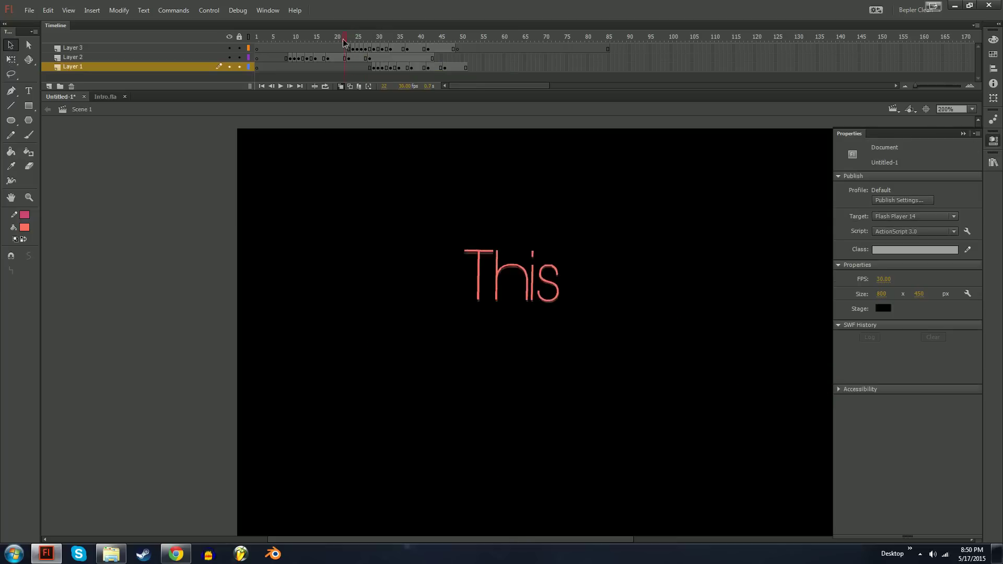
drag(345, 41, 458, 37)
Clear the trailing blank keyframe on Layer 3 and make all three layers hold their final poses until frame 80
click(458, 47)
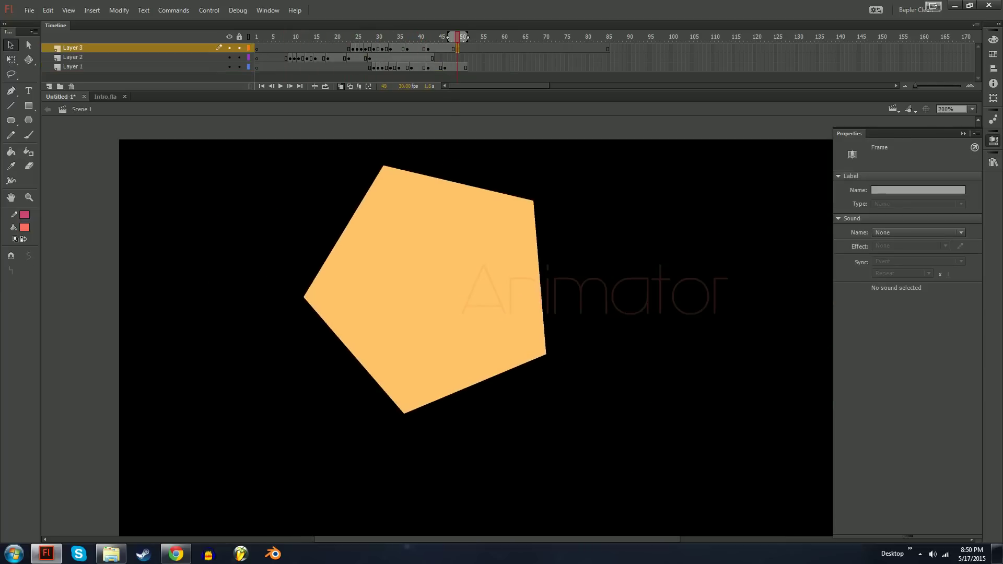
click(256, 67)
drag(575, 68, 735, 68)
click(544, 36)
key(shift+F5)
click(507, 47)
drag(506, 37, 358, 37)
Remove four frames at frame 17 on Layer 3 so the "Animator" entrance starts at frame 20
click(327, 47)
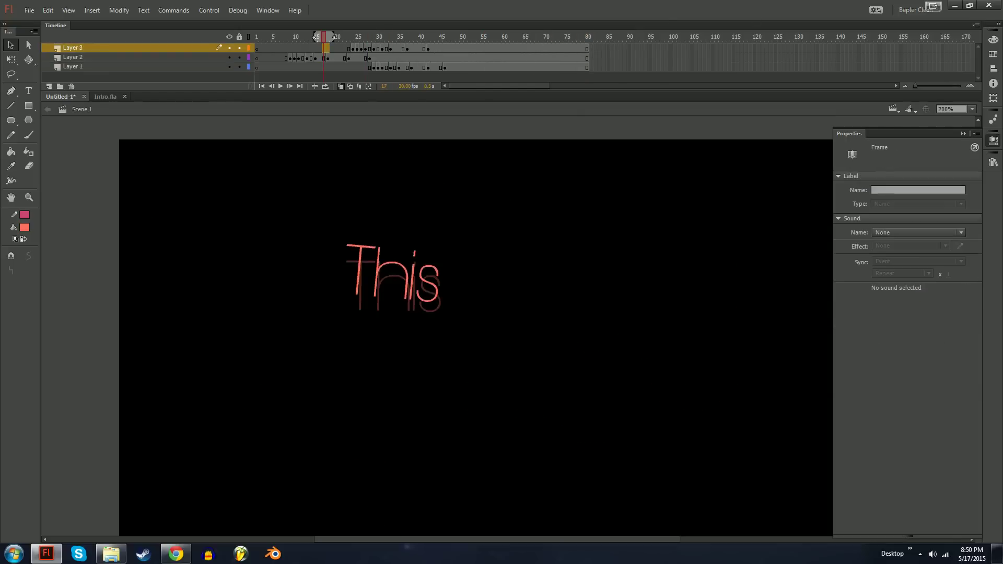
key(shift+F5)
key(shift+F5)
key(shift+F5)
key(shift+F5)
Remove seven frames at frame 17 on Layer 1 so the pentagon's entrance starts at frame 22
click(325, 67)
key(shift+F5)
key(shift+F5)
key(shift+F5)
key(shift+F5)
key(shift+F5)
key(shift+F5)
key(shift+F5)
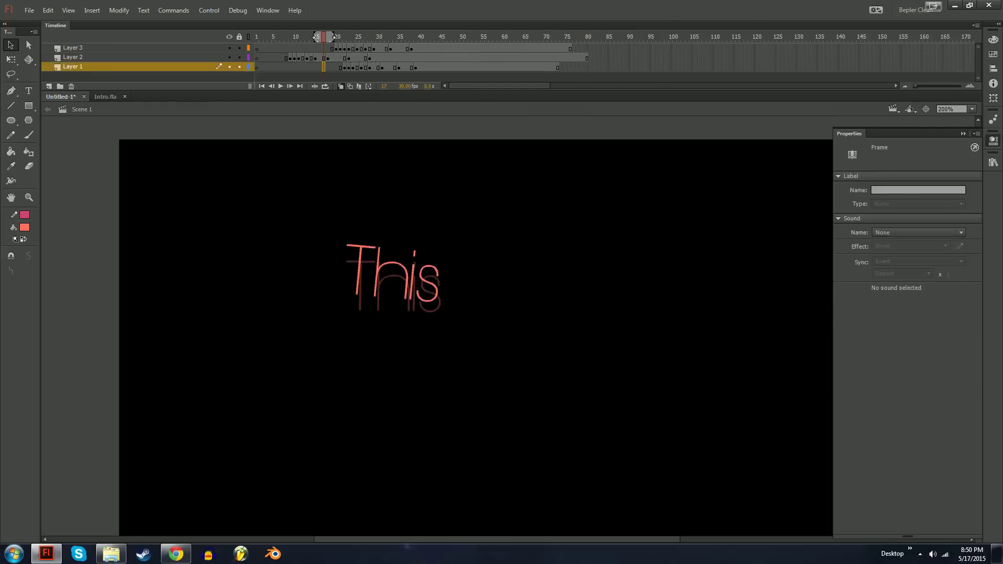
Trim all three layers to end at frame 73 and test the movie in the preview window
drag(558, 67, 655, 45)
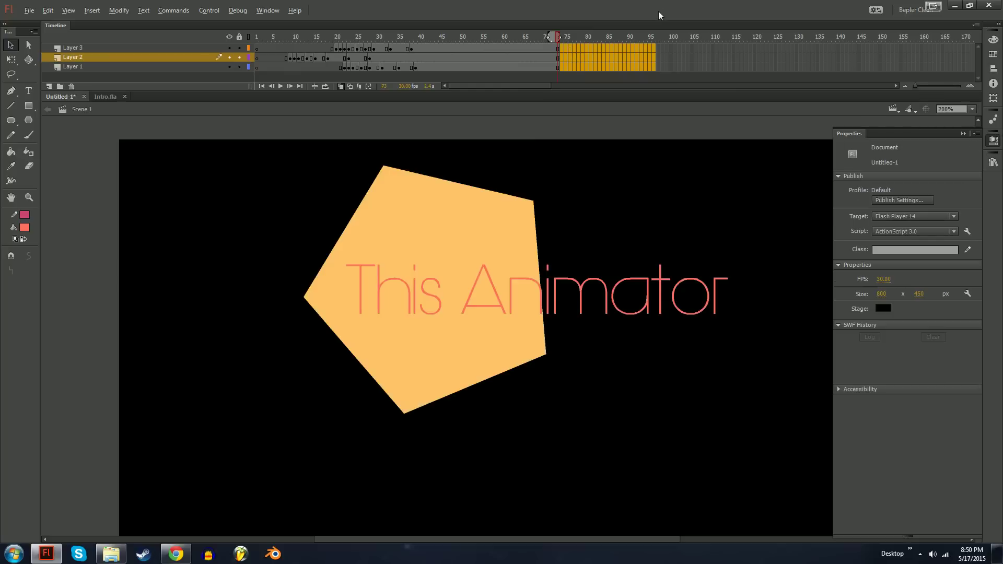
key(ctrl+Return)
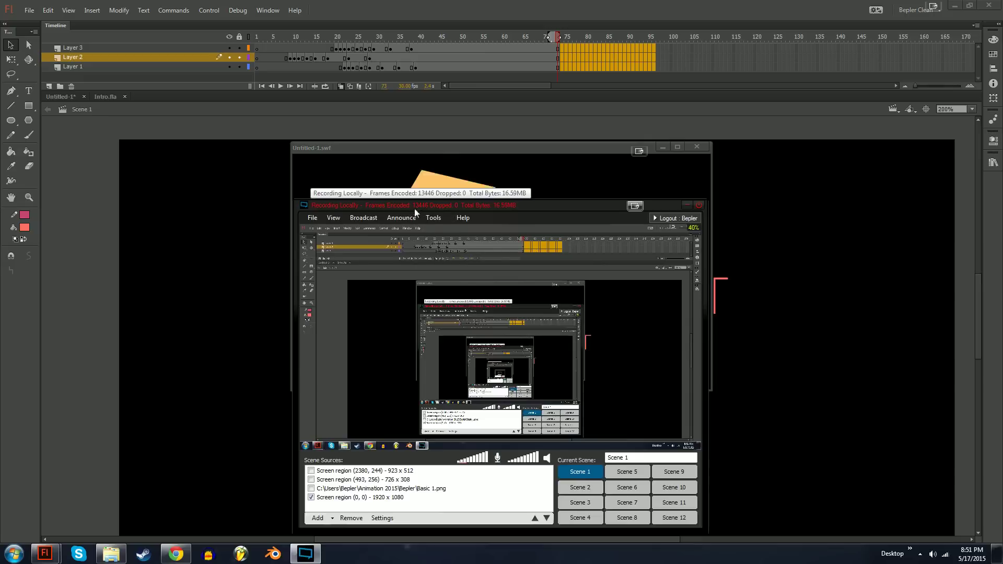
click(686, 205)
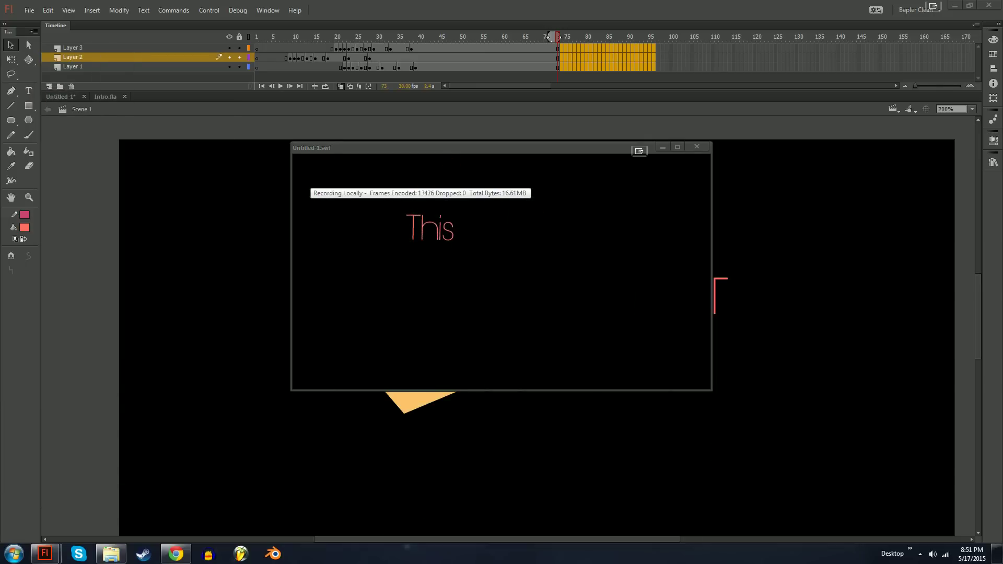
Close the movie preview and change the document's stage background colour to white
click(700, 148)
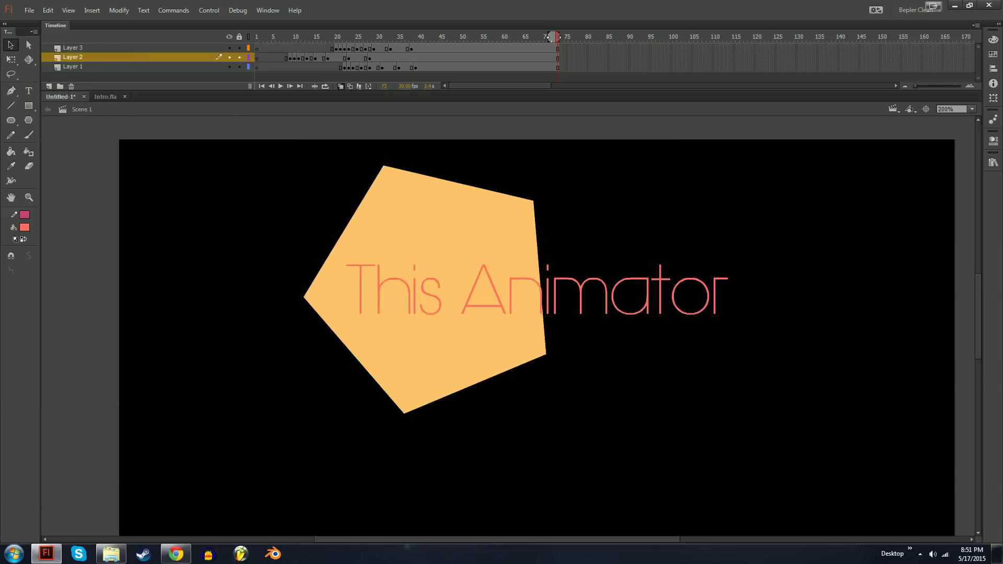
click(993, 140)
click(880, 311)
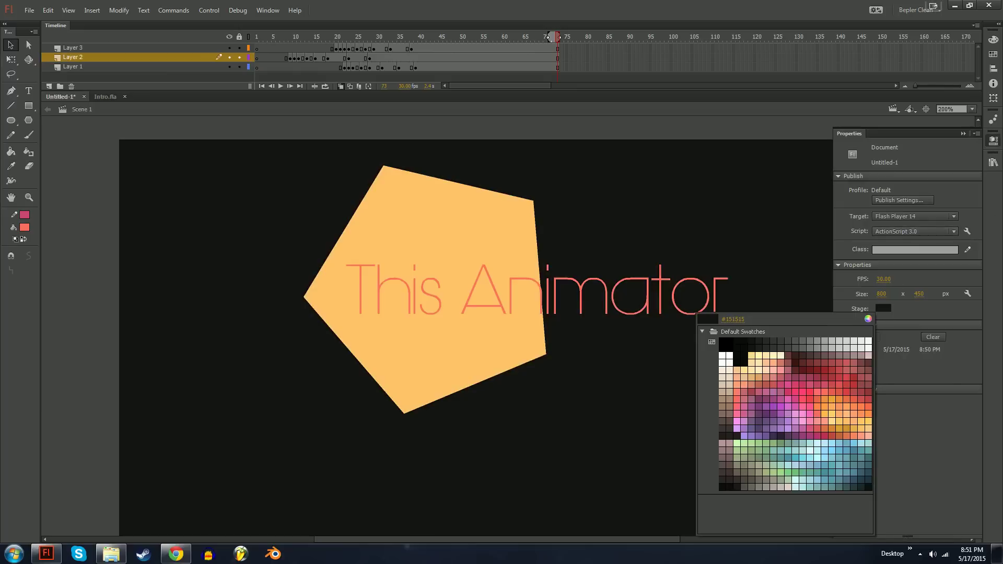
click(720, 433)
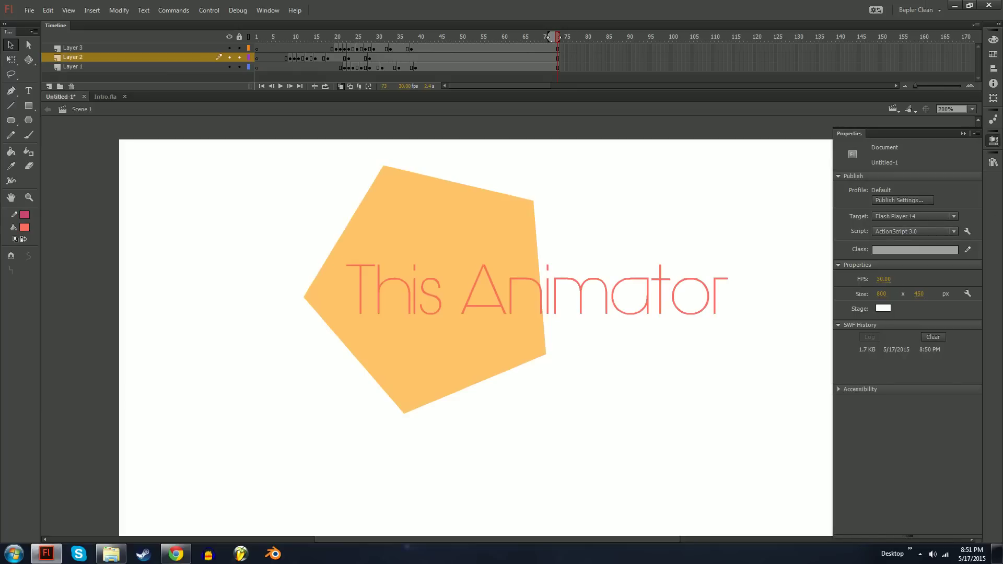
Play the title animation from frame 1 against the white stage and scrub to its final pose at frame 45
drag(549, 38, 256, 36)
key(Return)
click(349, 38)
drag(349, 37, 441, 37)
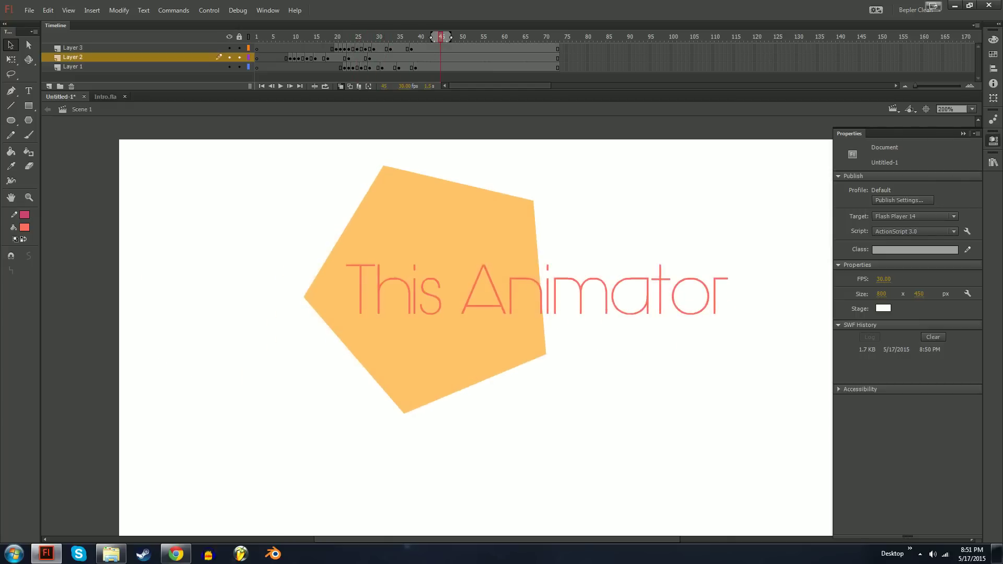
click(441, 47)
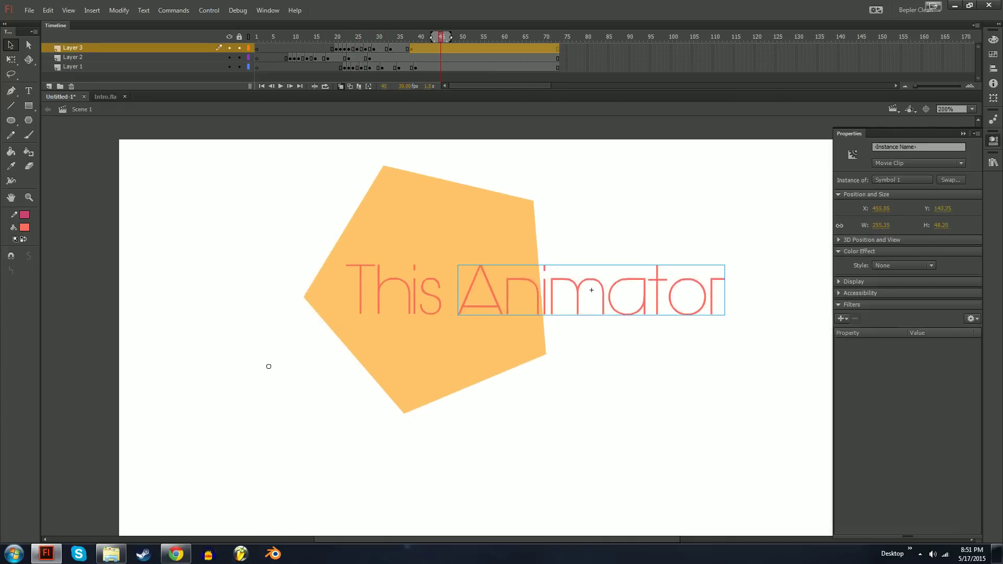
drag(268, 364, 221, 374)
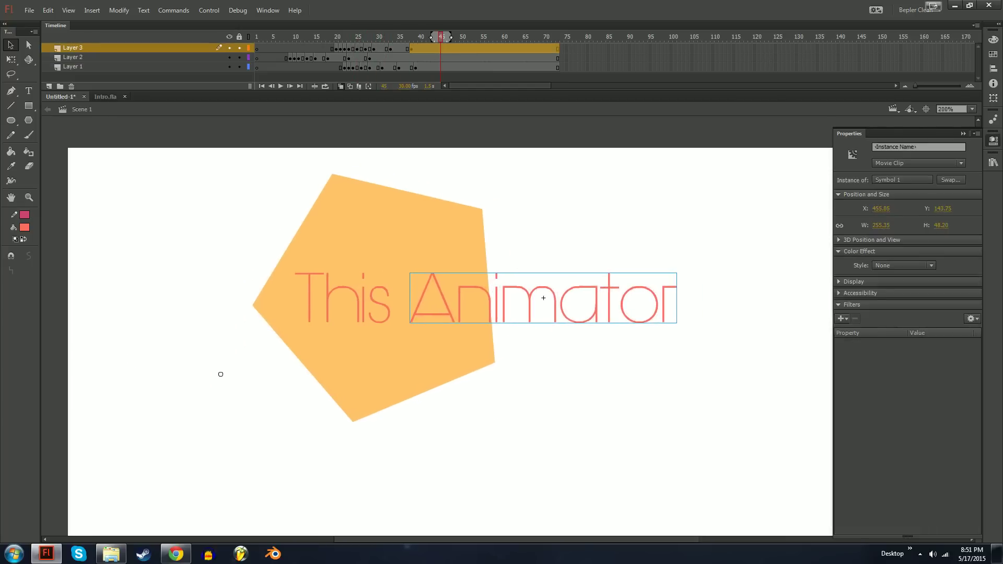
Switch to the Intro.fla document, test its movie in a maximized preview window, and close the preview
click(111, 100)
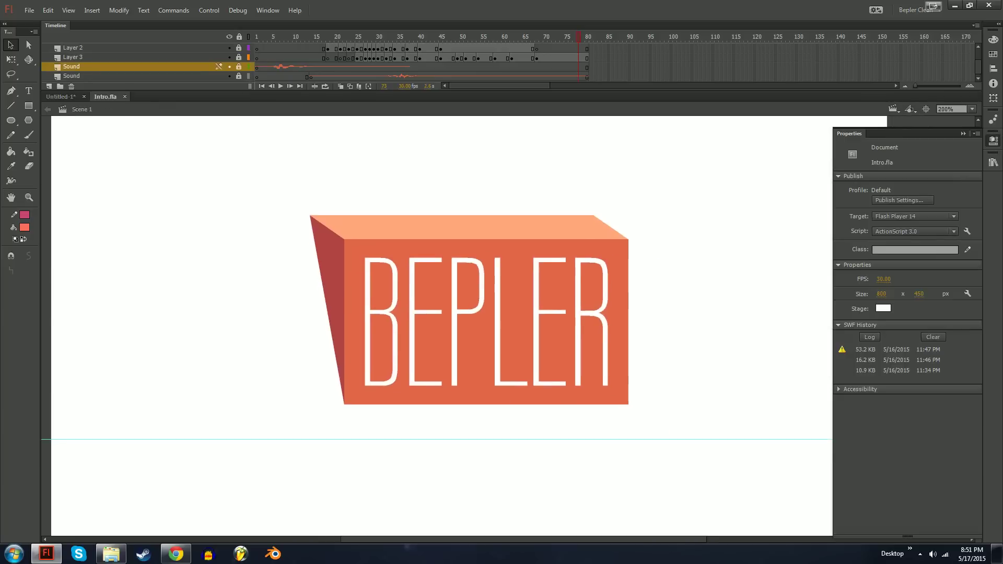
key(ctrl+Return)
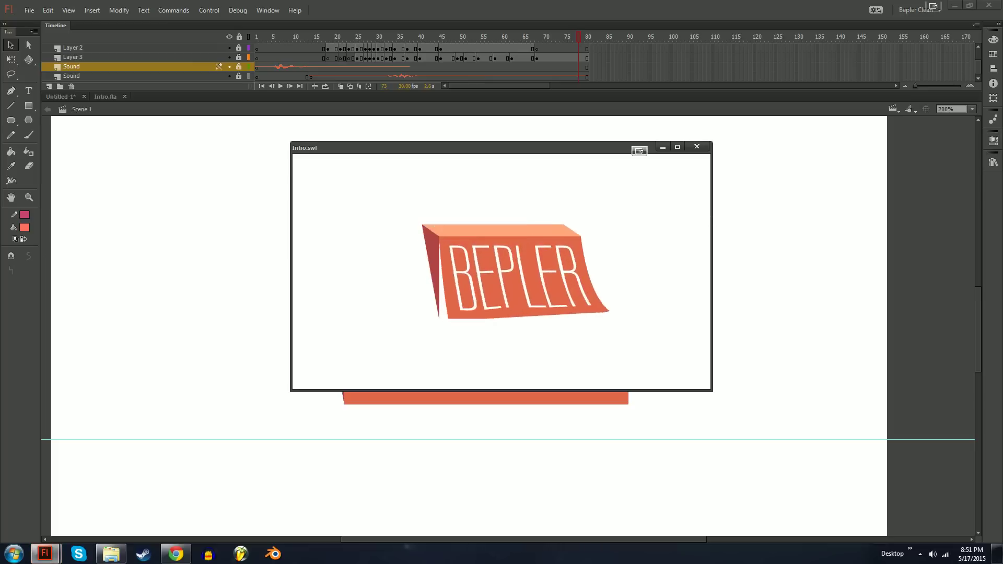
click(677, 148)
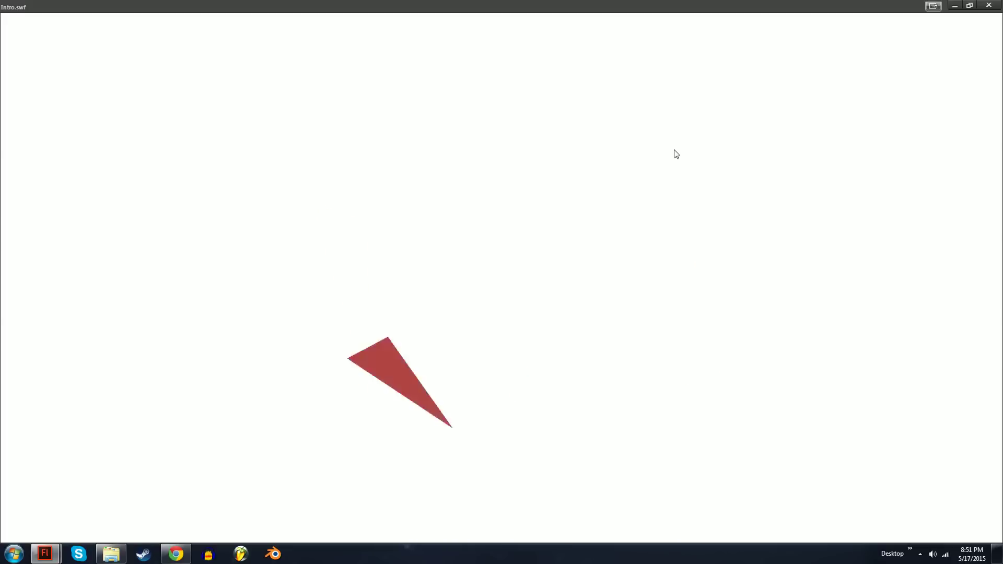
click(988, 5)
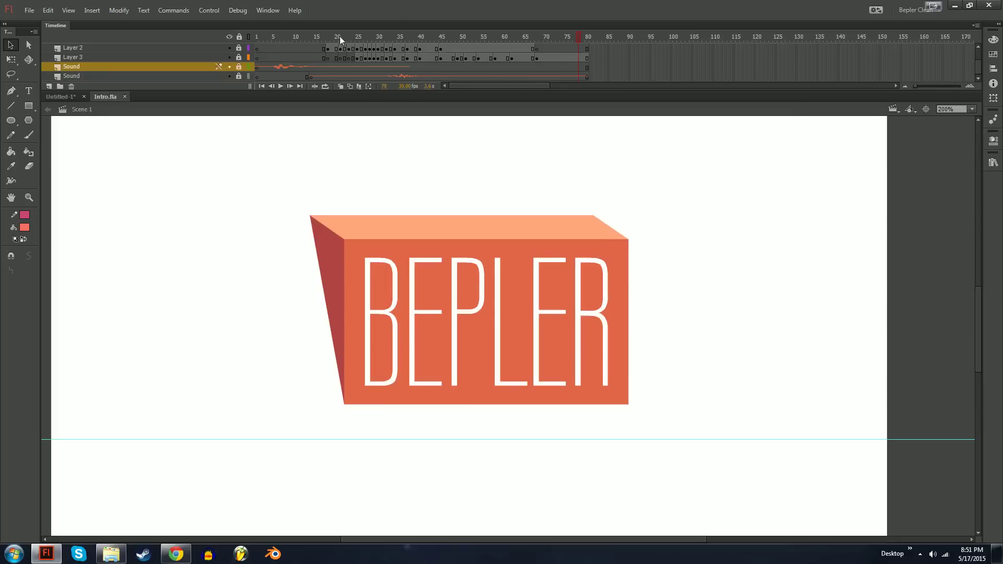
Scrub through the BEPLER intro's frames and play the animation on the stage from about frame 10
drag(340, 36, 303, 37)
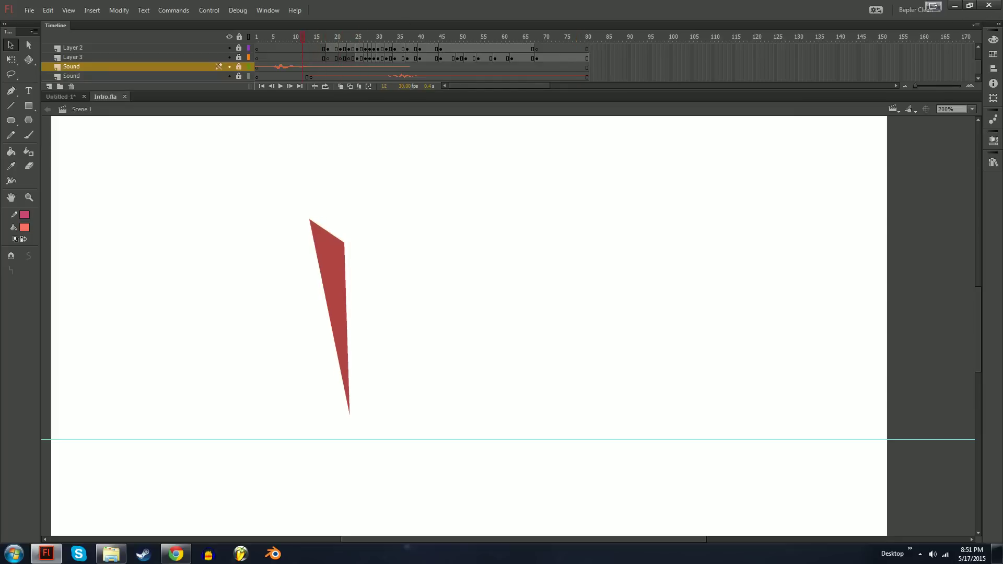
click(444, 38)
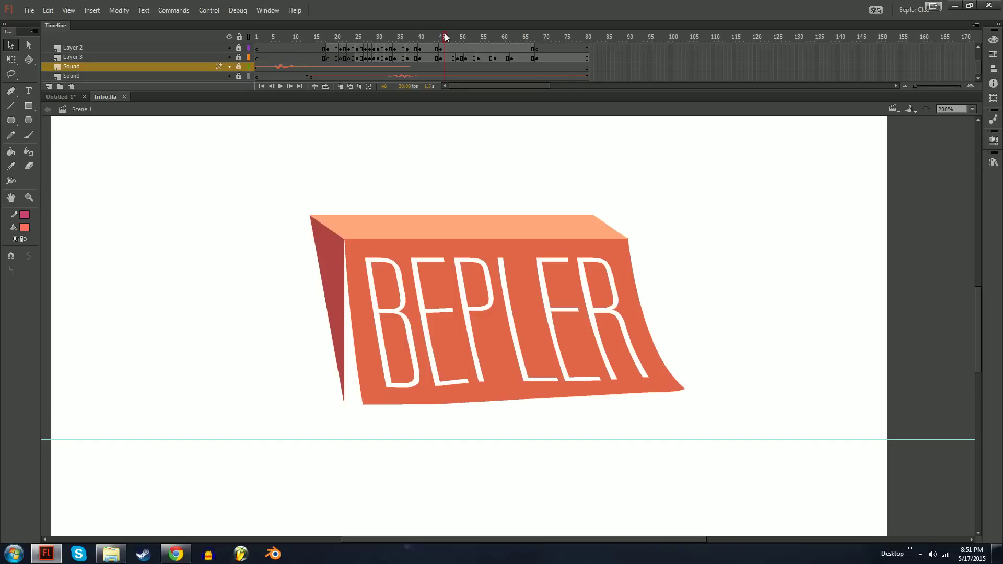
drag(449, 39, 297, 36)
key(Return)
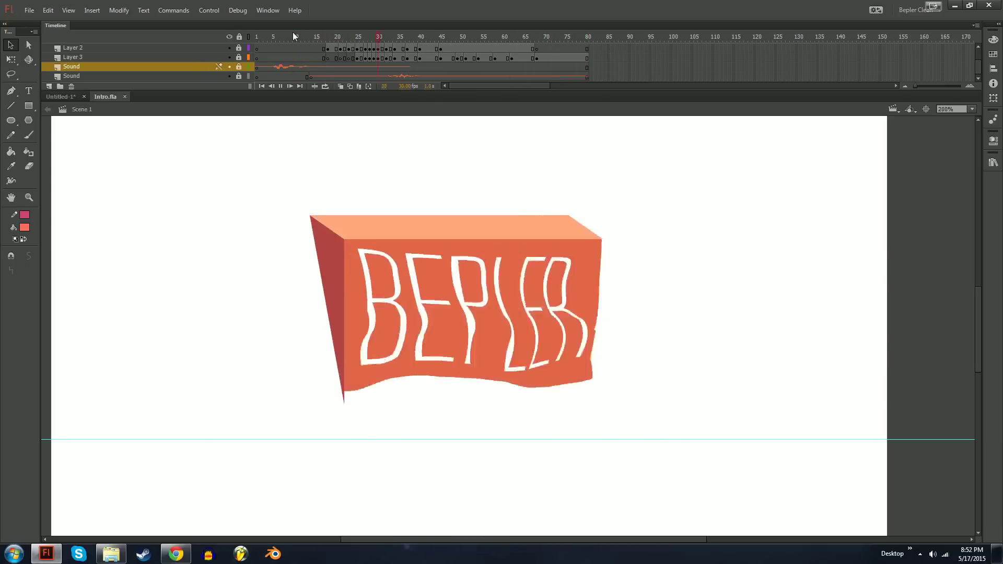